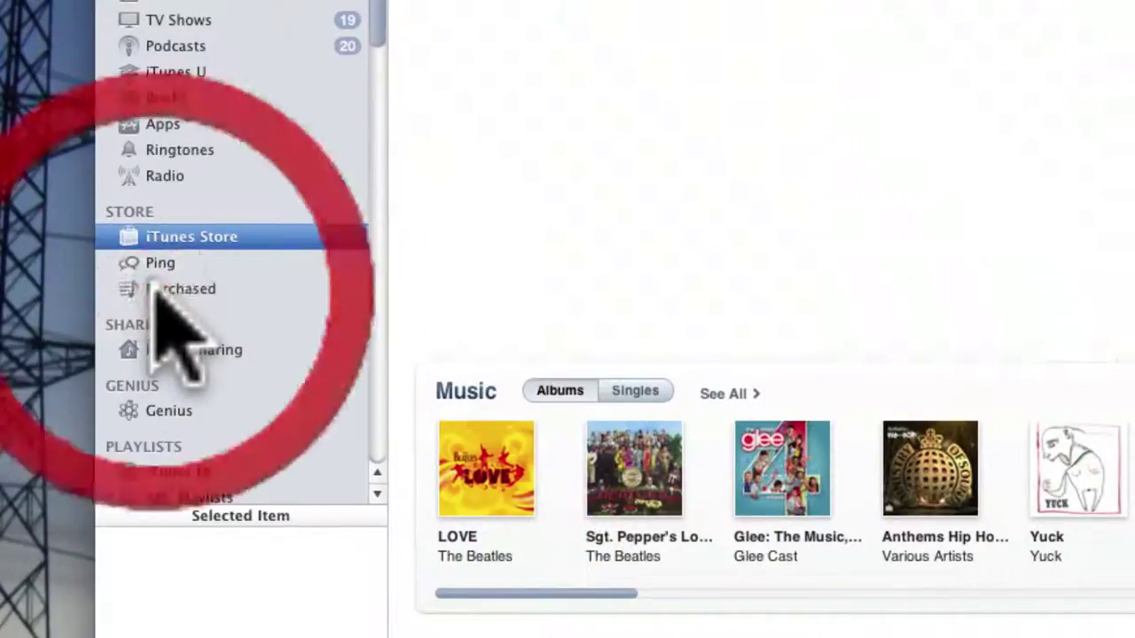
Select all 839 purchased songs and remove them, leaving the Purchased list empty
{"action": "left_click", "coordinate": [180, 289]}
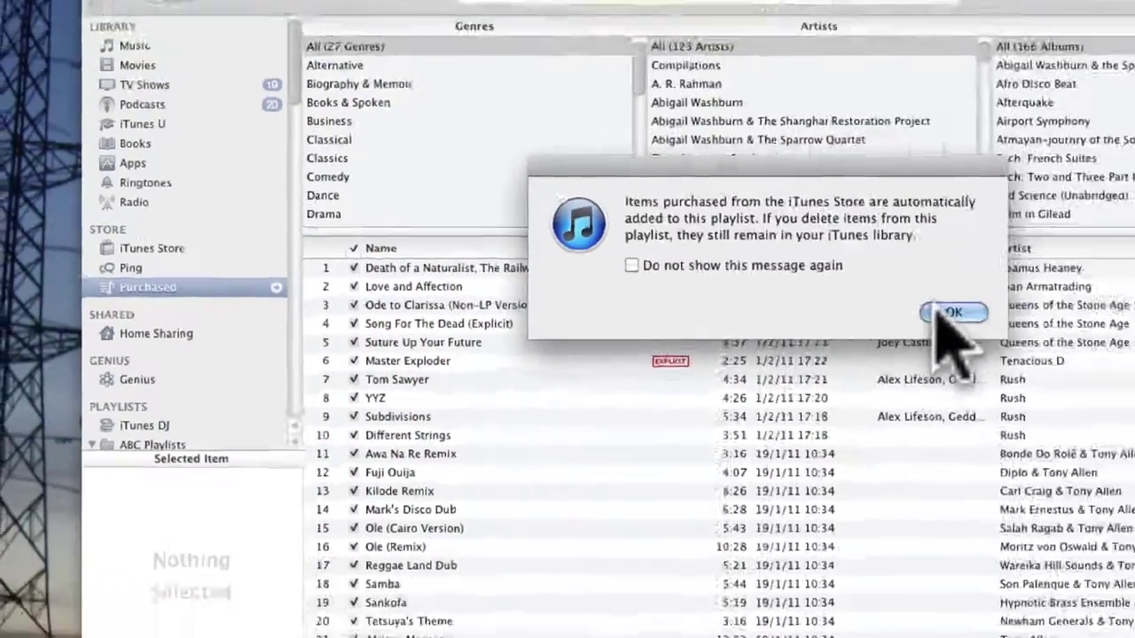
{"action": "left_click", "coordinate": [685, 306]}
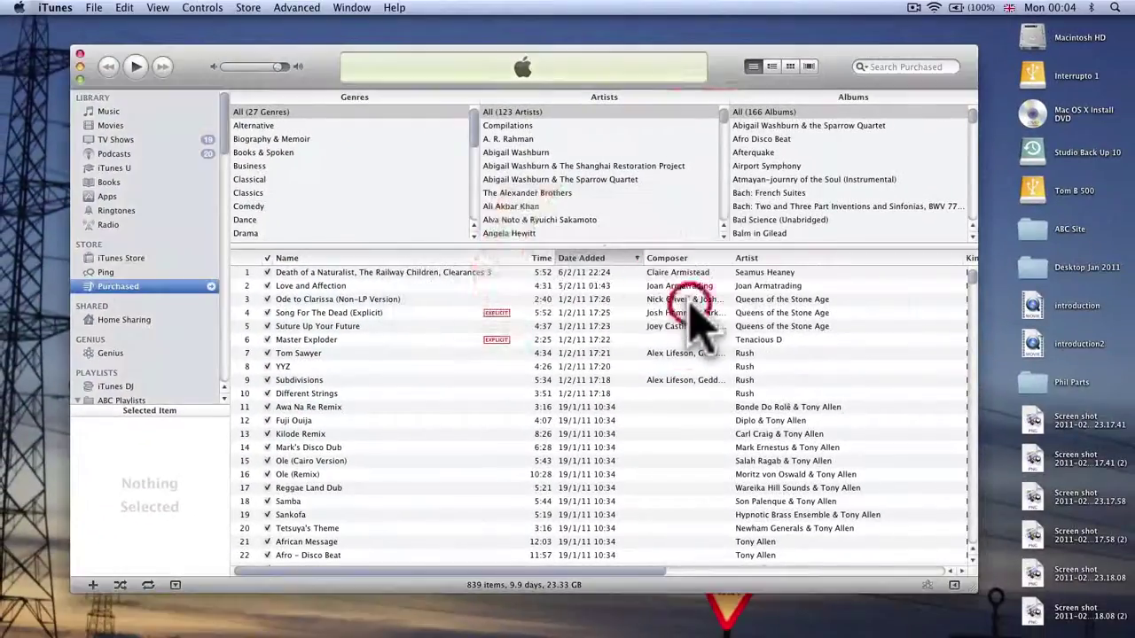
{"action": "left_click", "coordinate": [337, 272]}
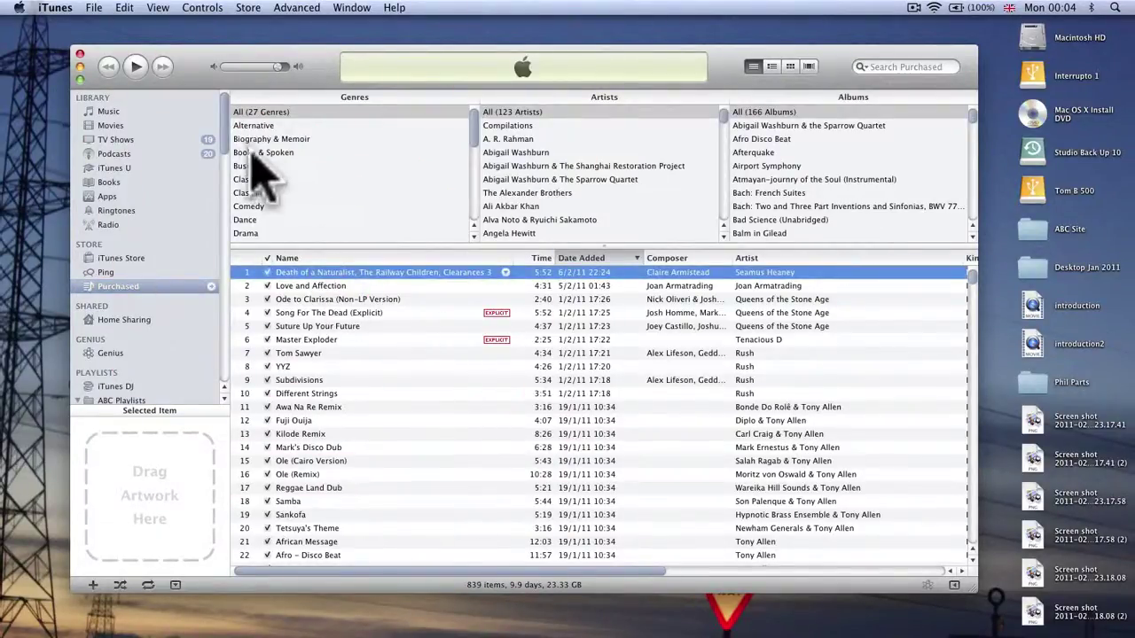
{"action": "left_click", "coordinate": [124, 7]}
{"action": "left_click", "coordinate": [157, 116]}
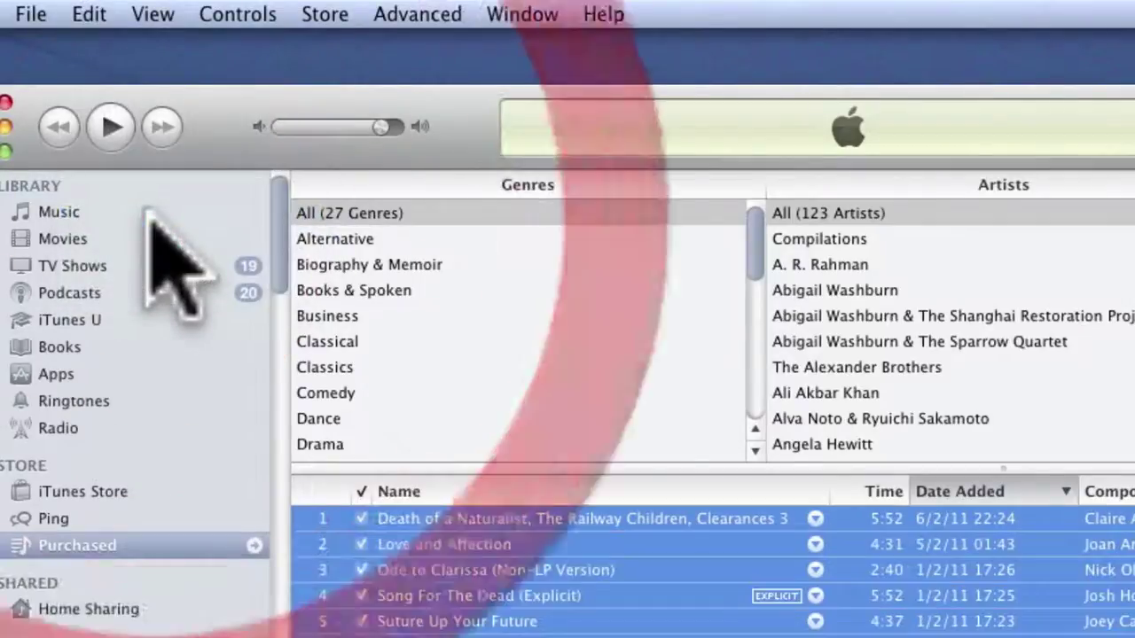
{"action": "left_click", "coordinate": [89, 13]}
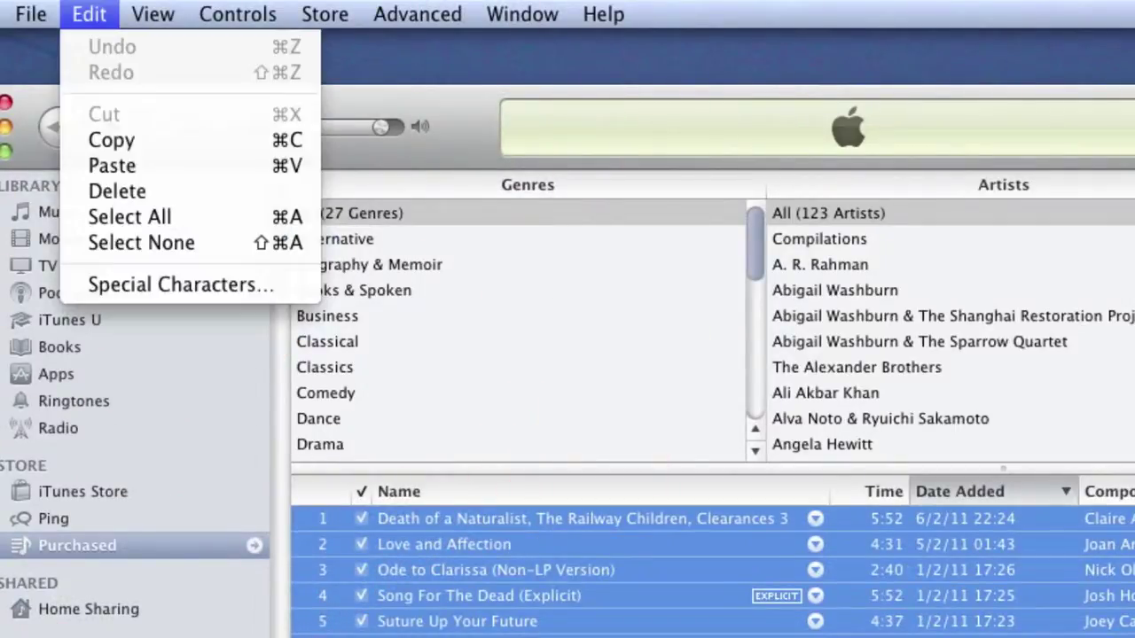
{"action": "left_click", "coordinate": [111, 190]}
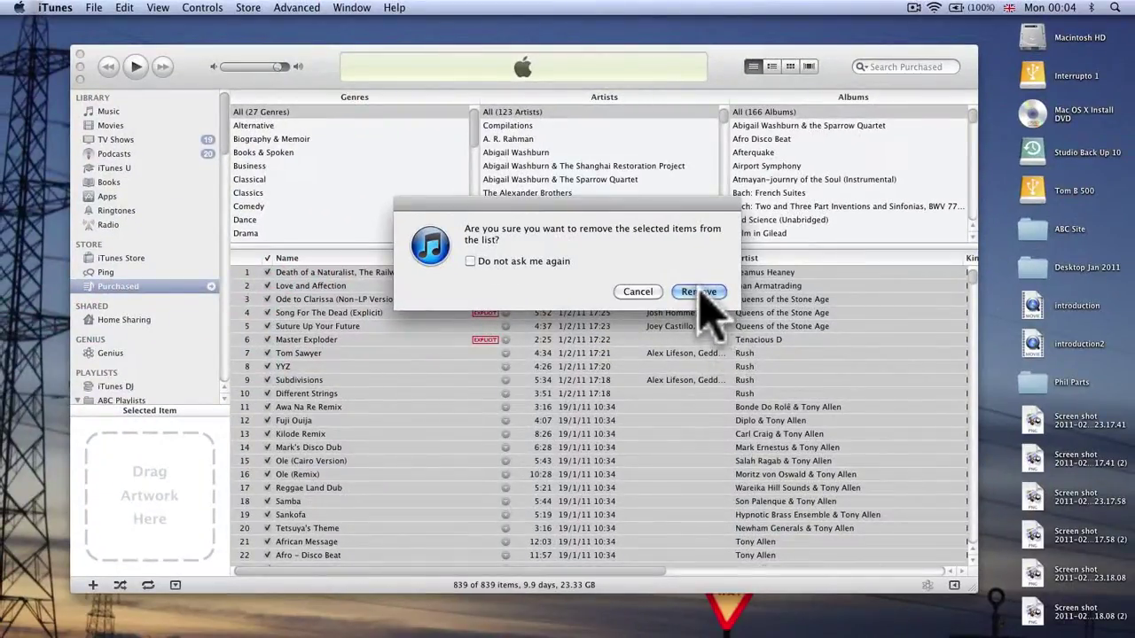
{"action": "left_click", "coordinate": [699, 291]}
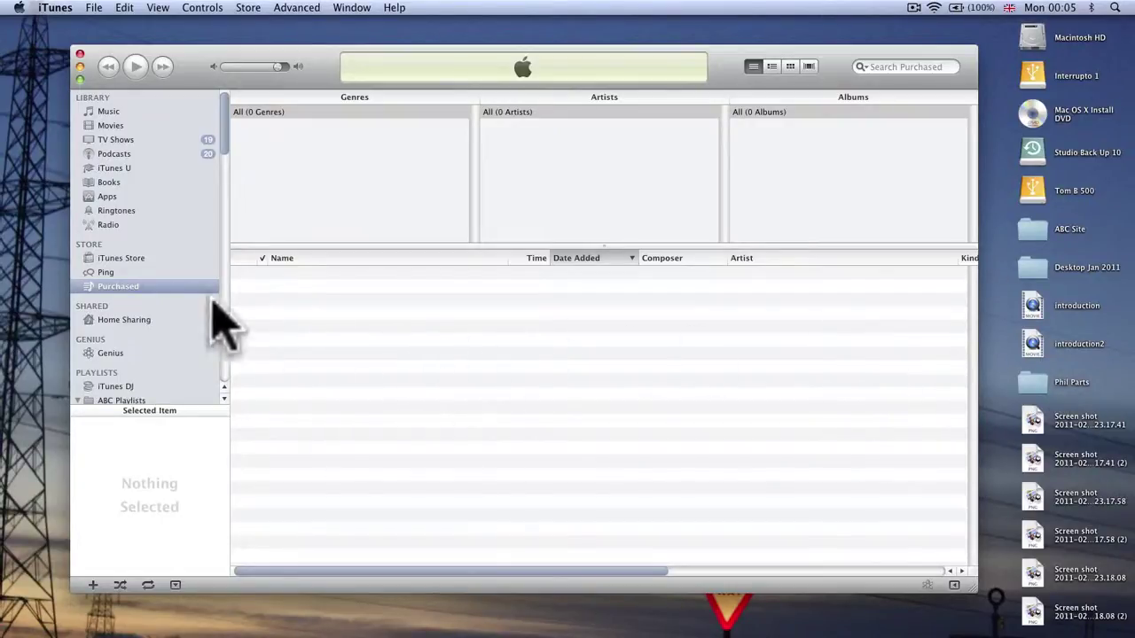
Back in the iTunes Store, enter 'ABC Afro Cuban Playlist' in the store search, fixing the capitalisation
{"action": "left_click", "coordinate": [120, 258]}
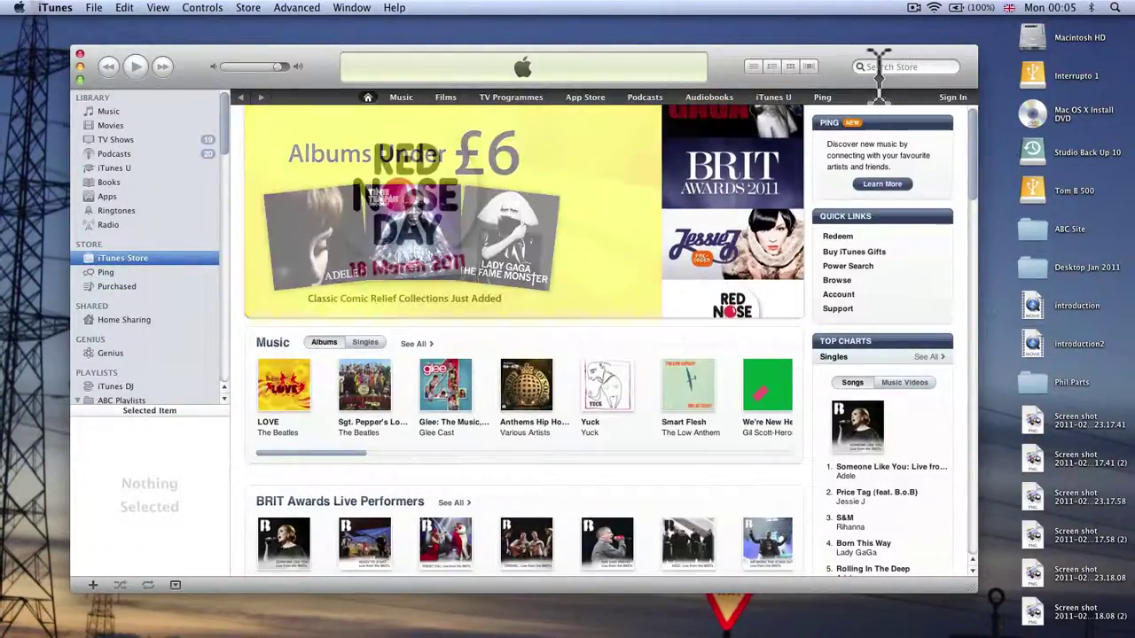
{"action": "left_click", "coordinate": [878, 67]}
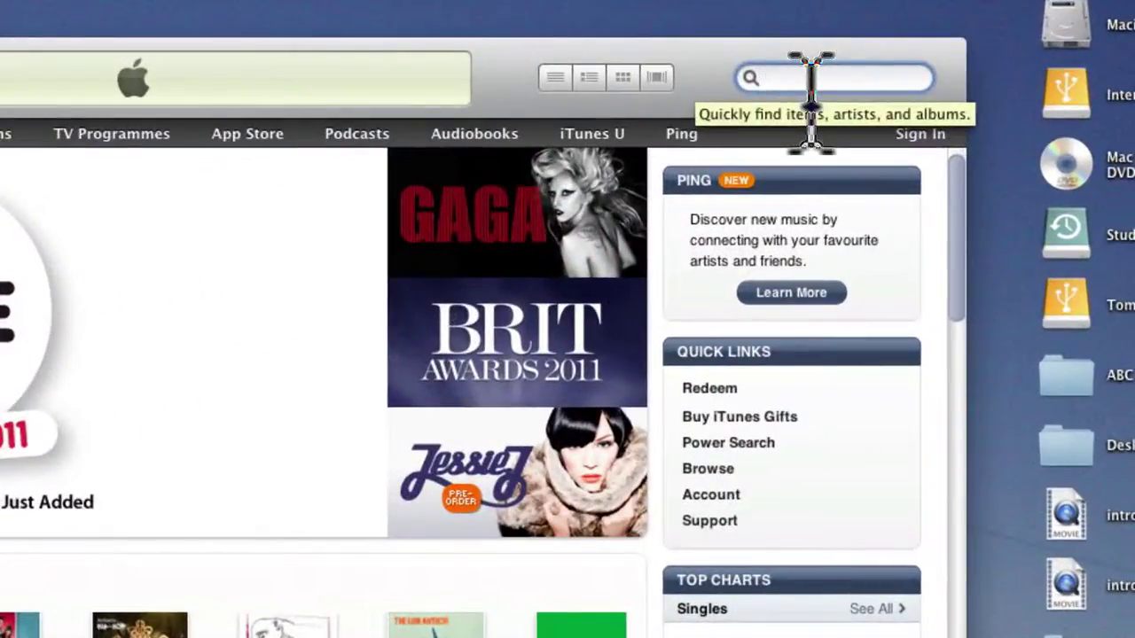
{"action": "type", "text": "AB"}
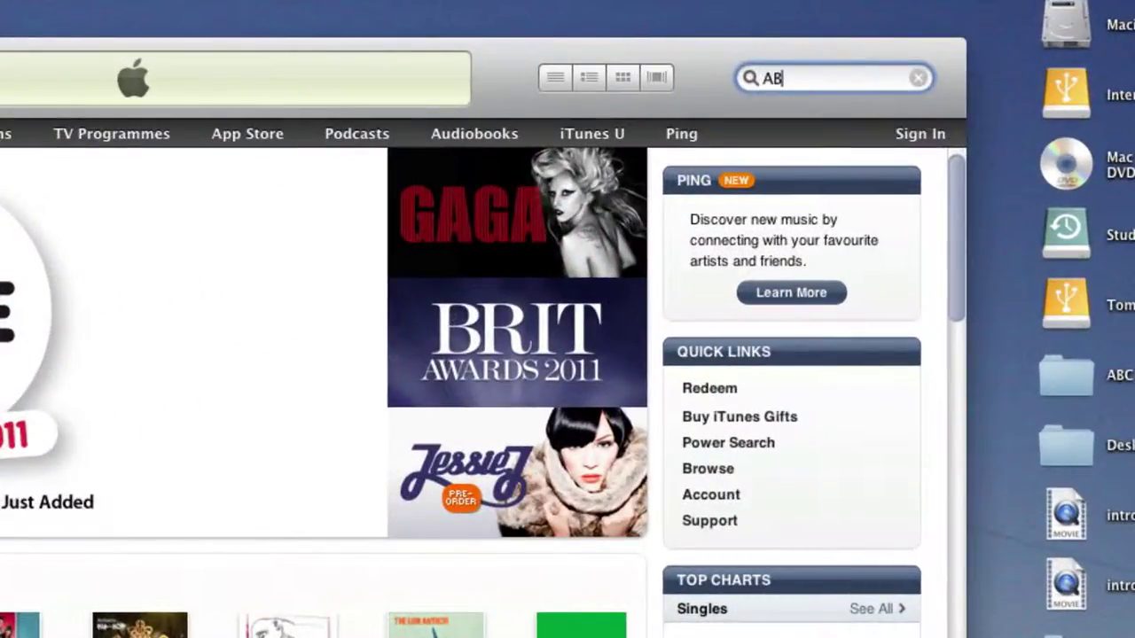
{"action": "type", "text": "Afro C"}
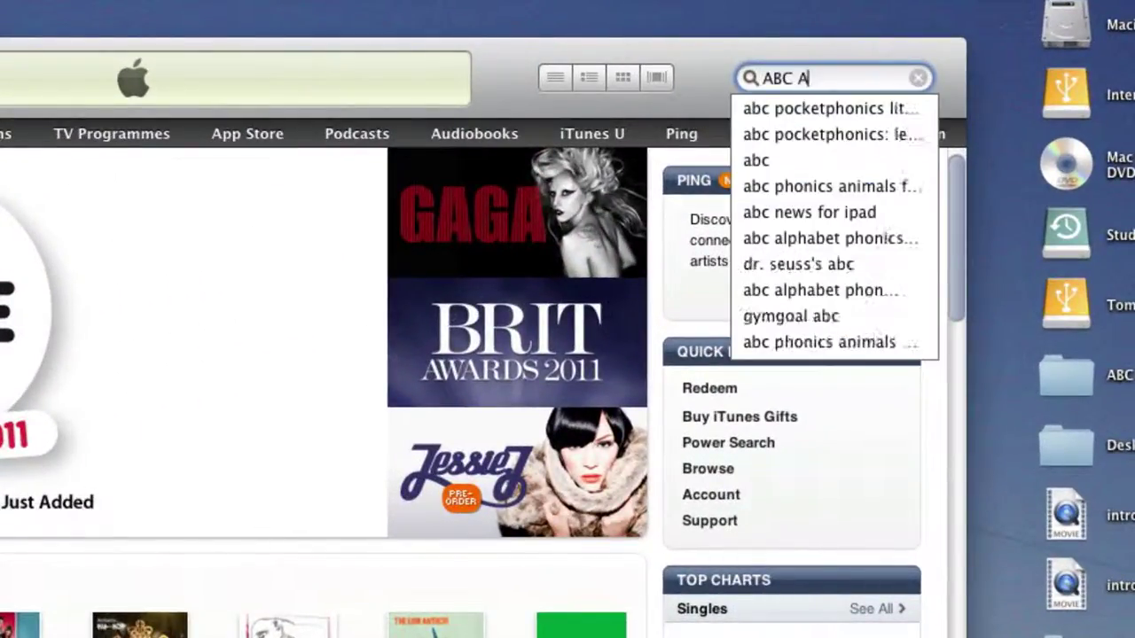
{"action": "type", "text": "uban "}
{"action": "type", "text": "la"}
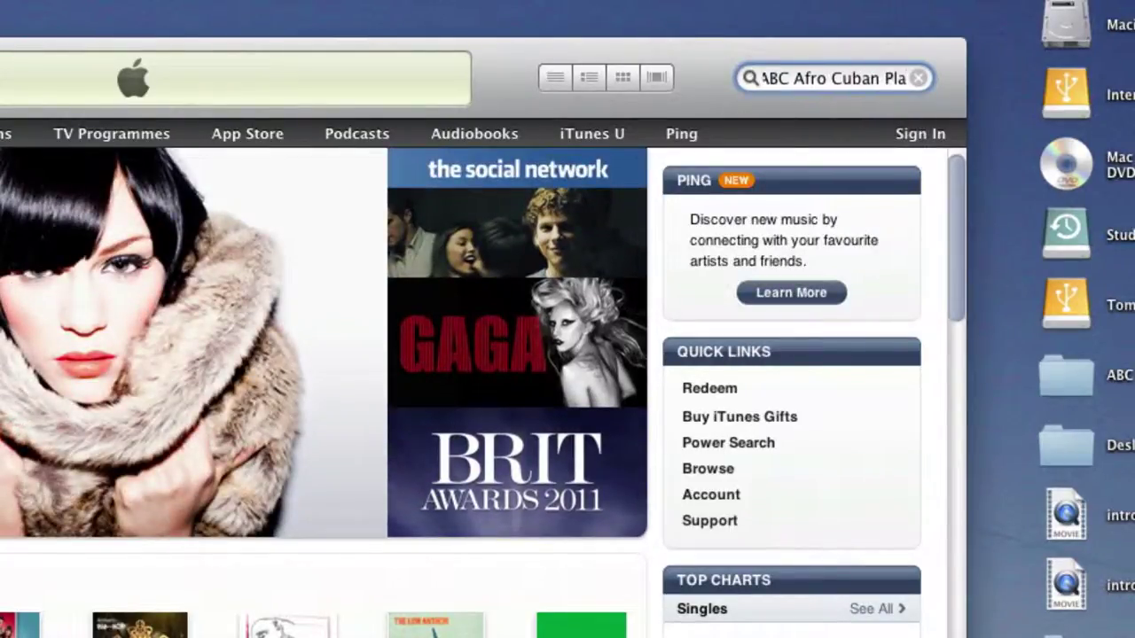
{"action": "type", "text": "YLIST"}
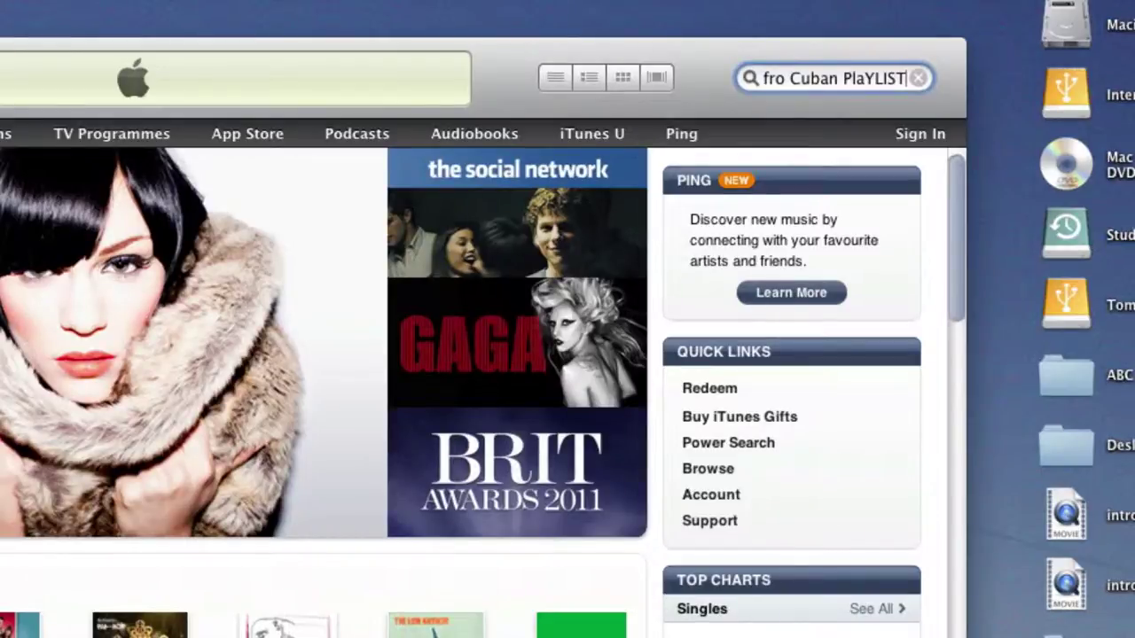
{"action": "key", "text": "BackSpace"}
{"action": "key", "text": "BackSpace"}
{"action": "key", "text": "BackSpace"}
{"action": "type", "text": "ylist"}
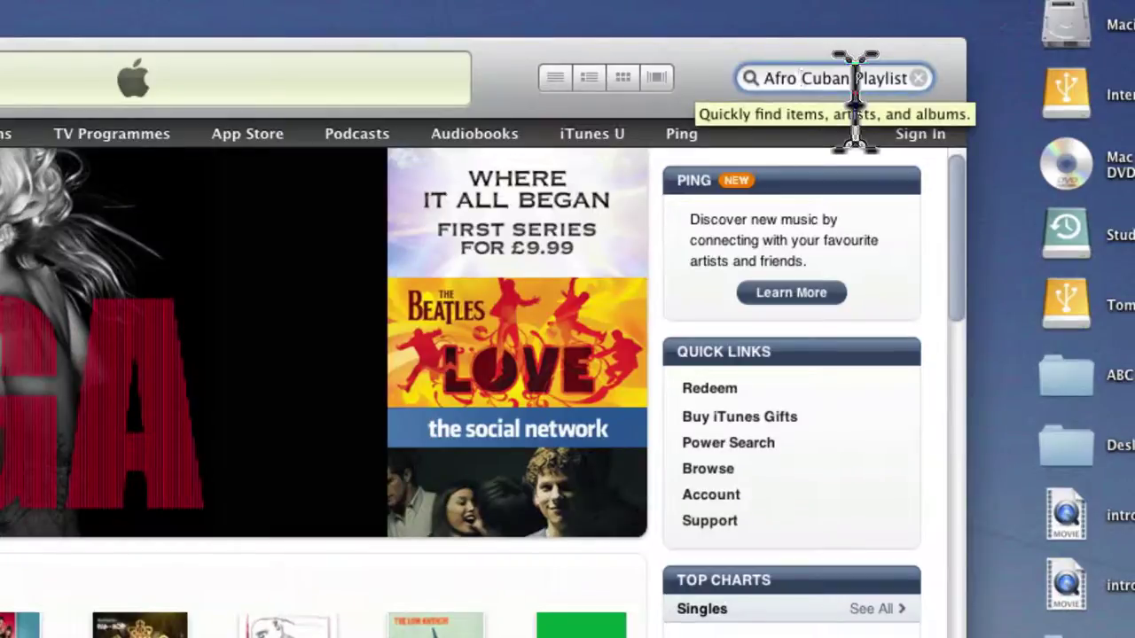
Run the search and open the ABC Afro-Cuban Playlist page, 7 songs at £0.79 each
{"action": "key", "text": "Return"}
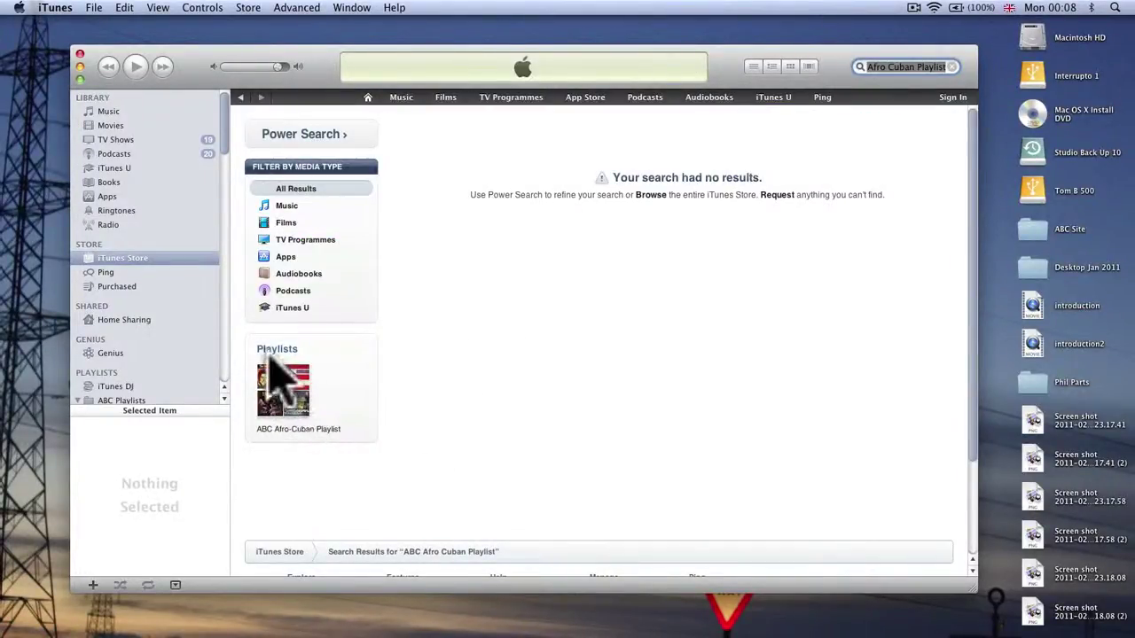
{"action": "left_click", "coordinate": [282, 431]}
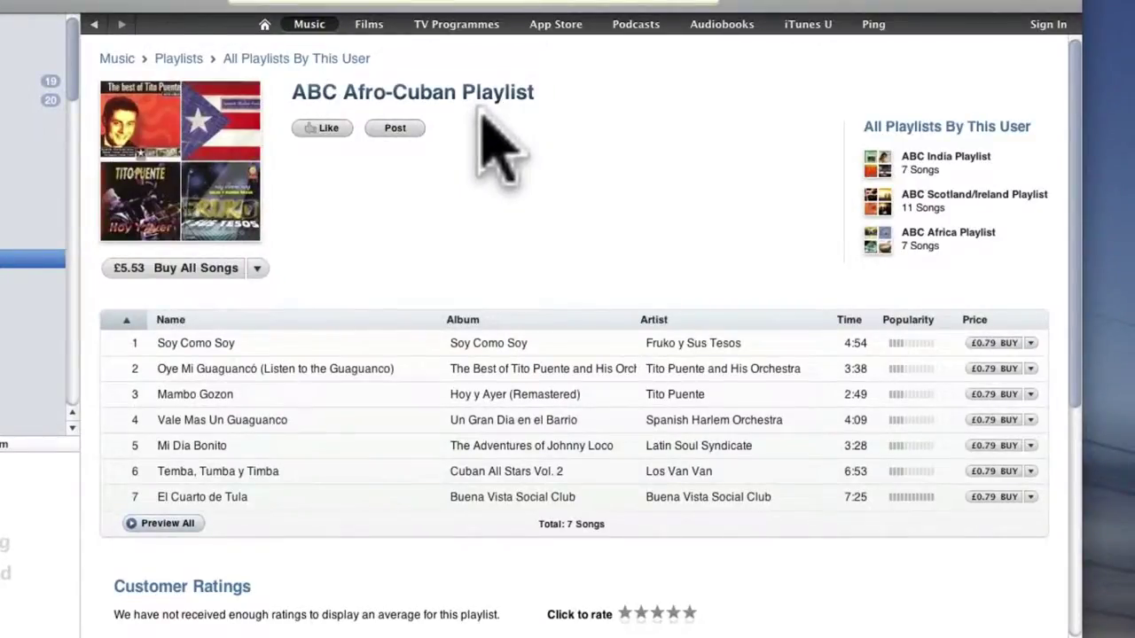
{"action": "left_click", "coordinate": [268, 57]}
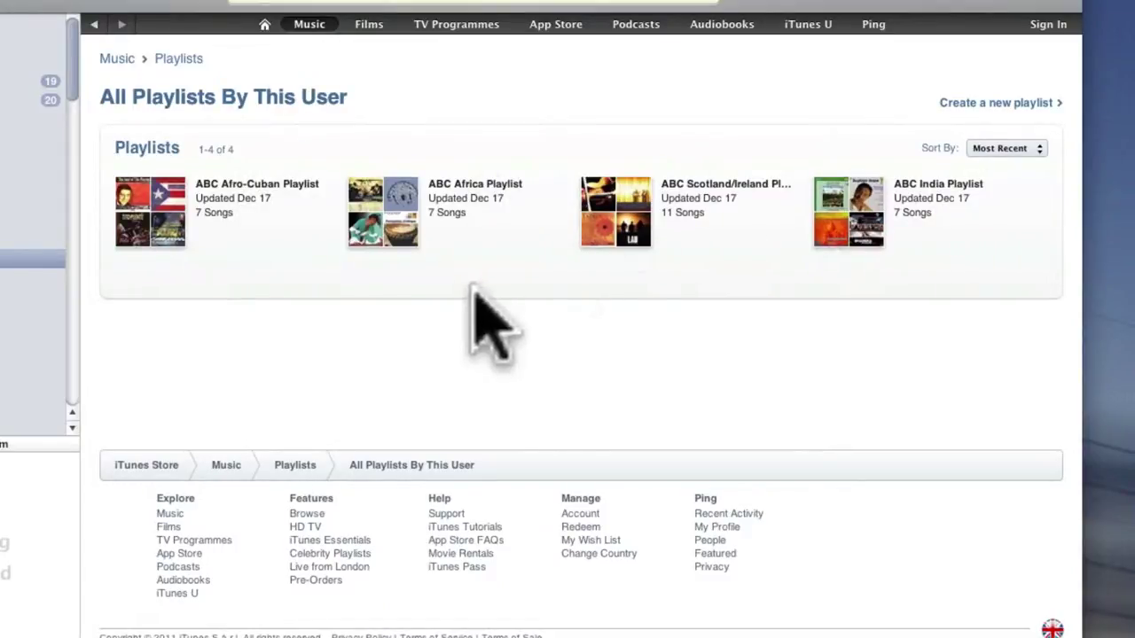
{"action": "left_click", "coordinate": [282, 186]}
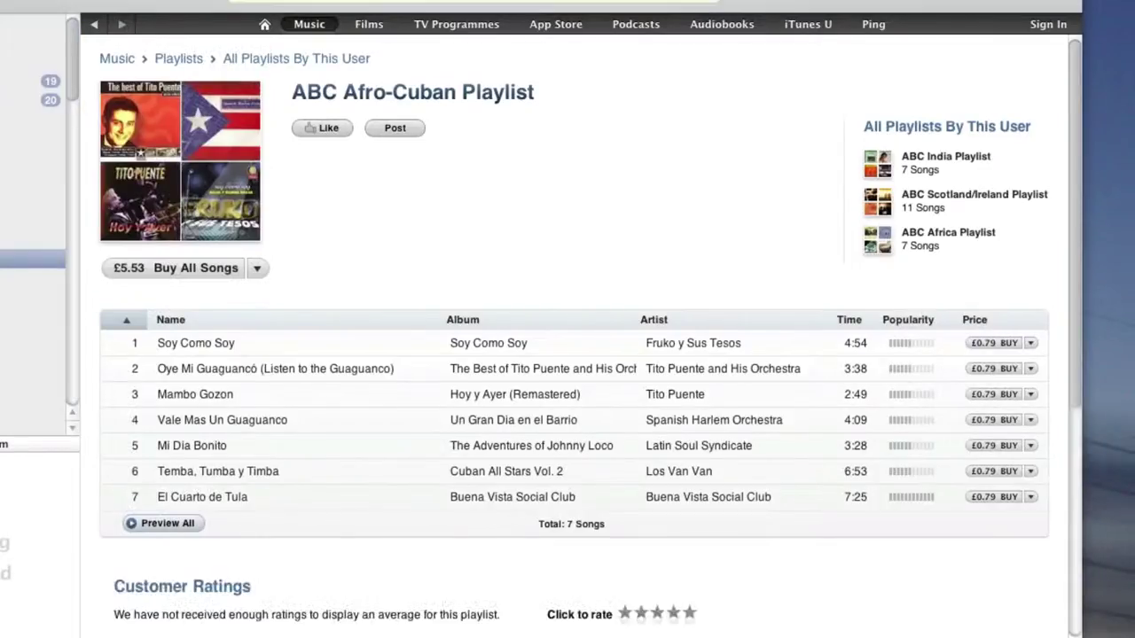
Preview 'Soy Como Soy' and 'Oye Mi Guaguancó', then stop the preview
{"action": "left_click", "coordinate": [257, 343]}
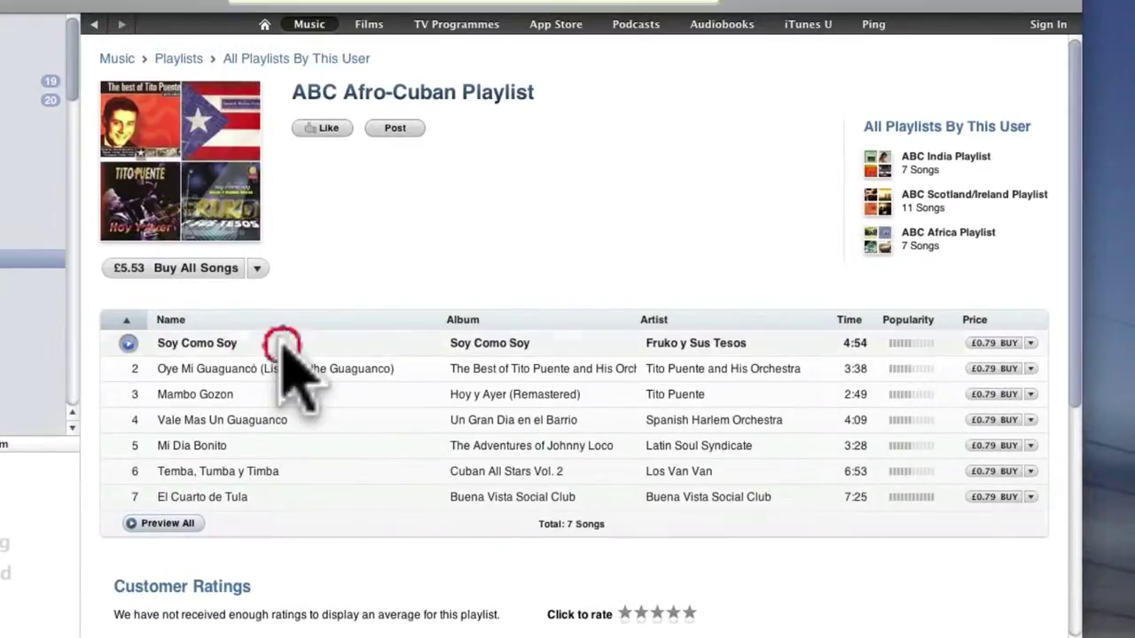
{"action": "left_click", "coordinate": [127, 343]}
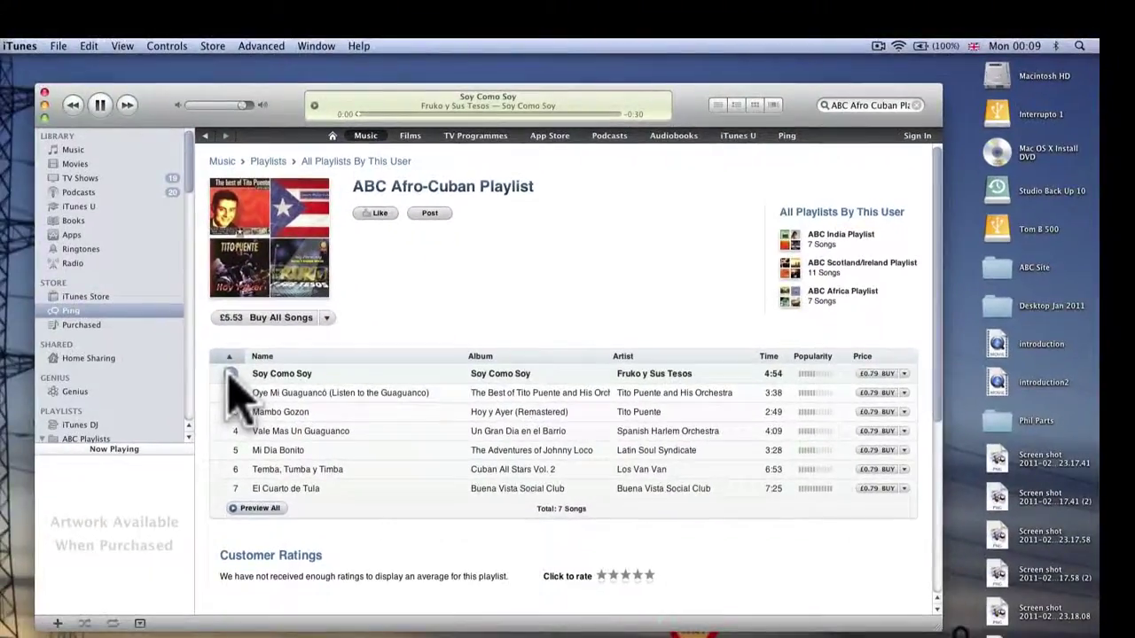
{"action": "left_click", "coordinate": [255, 391]}
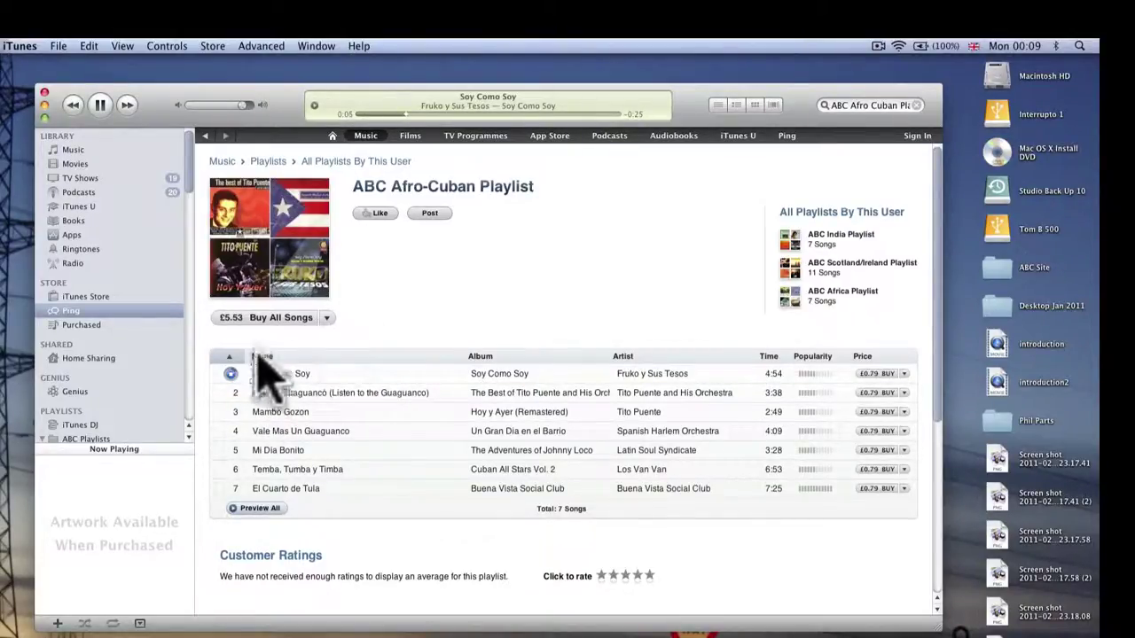
{"action": "left_click", "coordinate": [231, 393]}
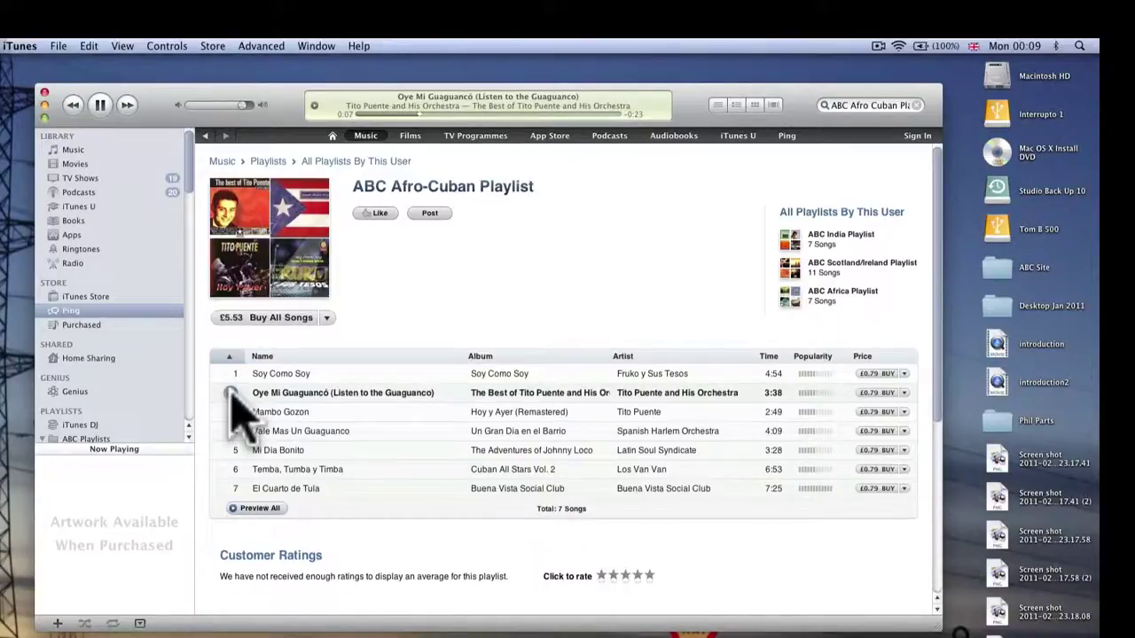
{"action": "left_click", "coordinate": [231, 393]}
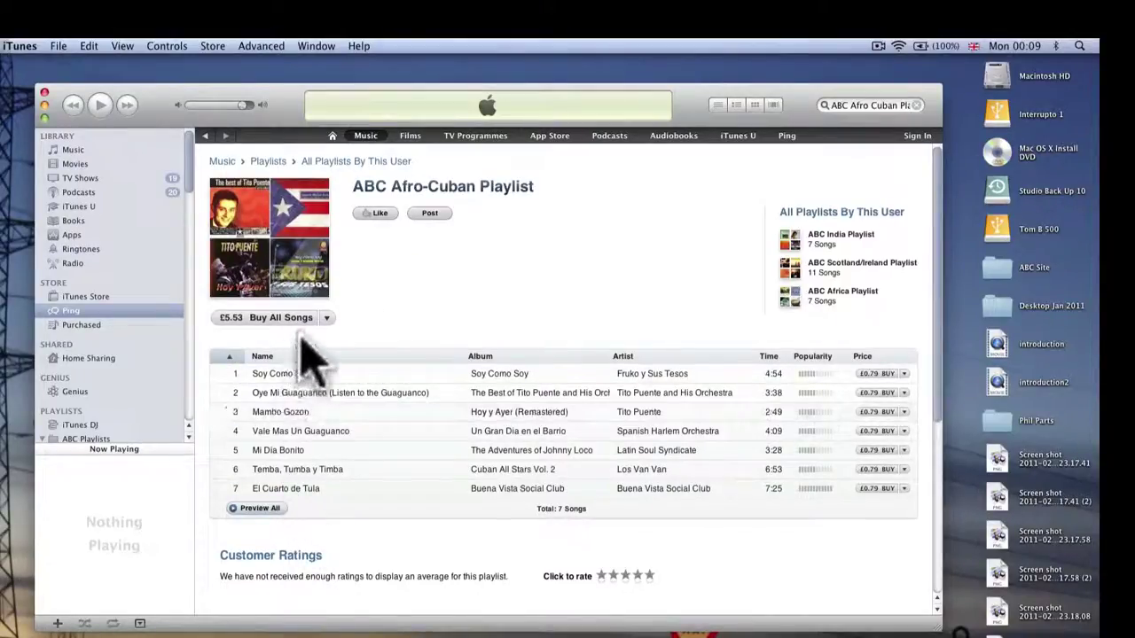
Go to the same user's ABC Africa Playlist and play the preview of 'Tempo' by Madou Djembé
{"action": "left_click", "coordinate": [348, 163]}
{"action": "left_click", "coordinate": [486, 257]}
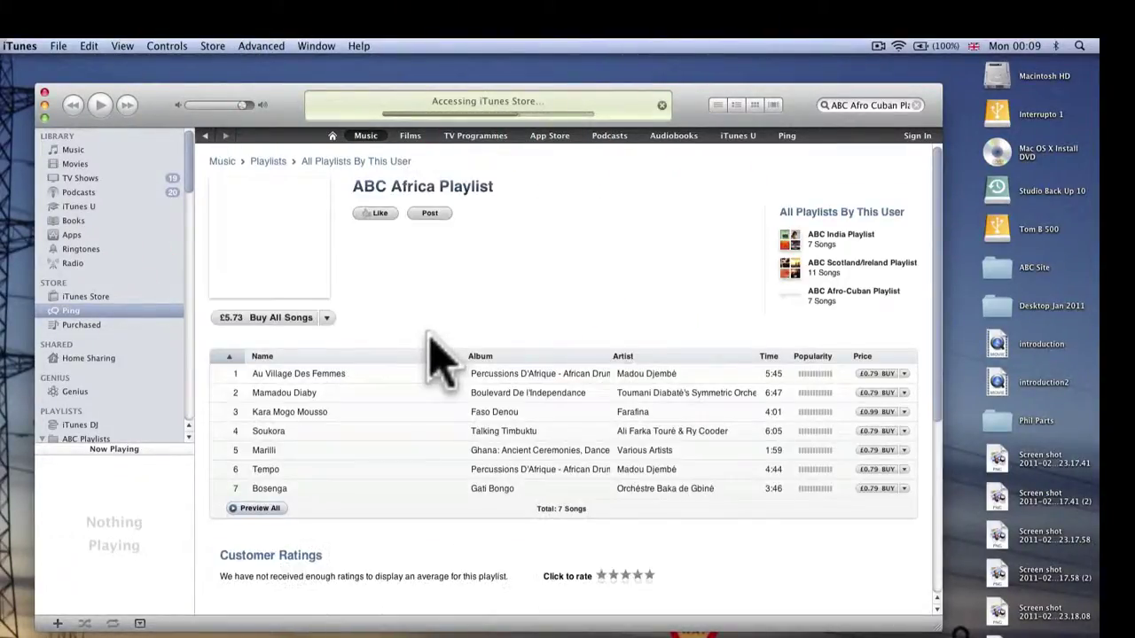
{"action": "left_click", "coordinate": [232, 470]}
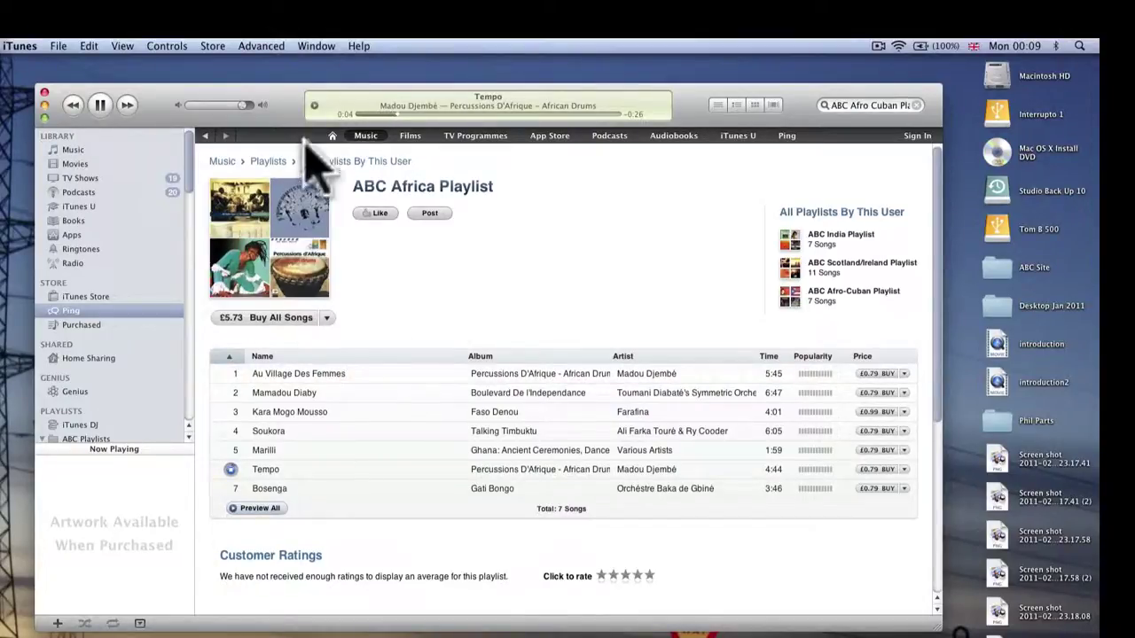
Pause Tempo, open the ABC Scotland/Ireland Playlist, and preview then pause 'Scraping the Barrel'
{"action": "left_click", "coordinate": [99, 106]}
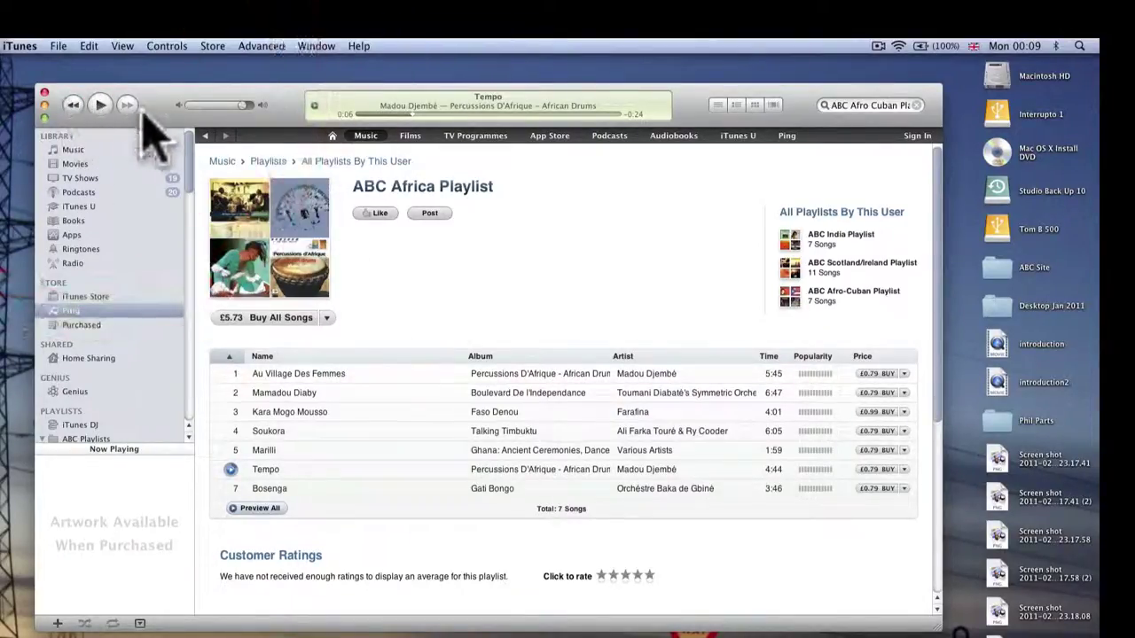
{"action": "left_click", "coordinate": [355, 164]}
{"action": "left_click", "coordinate": [683, 257]}
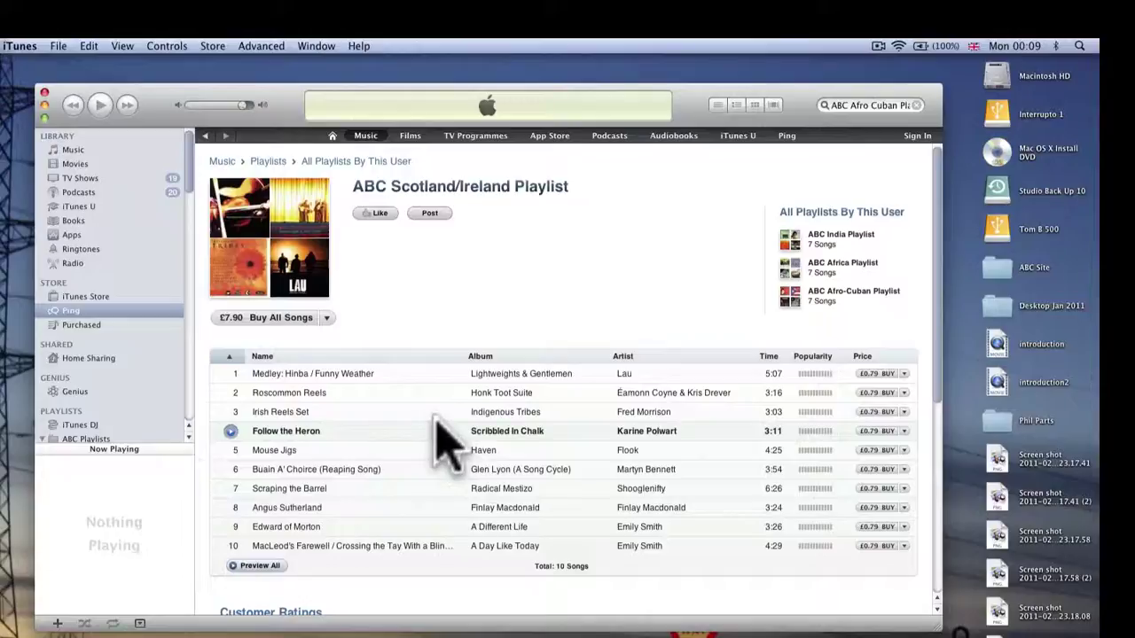
{"action": "left_click", "coordinate": [231, 488]}
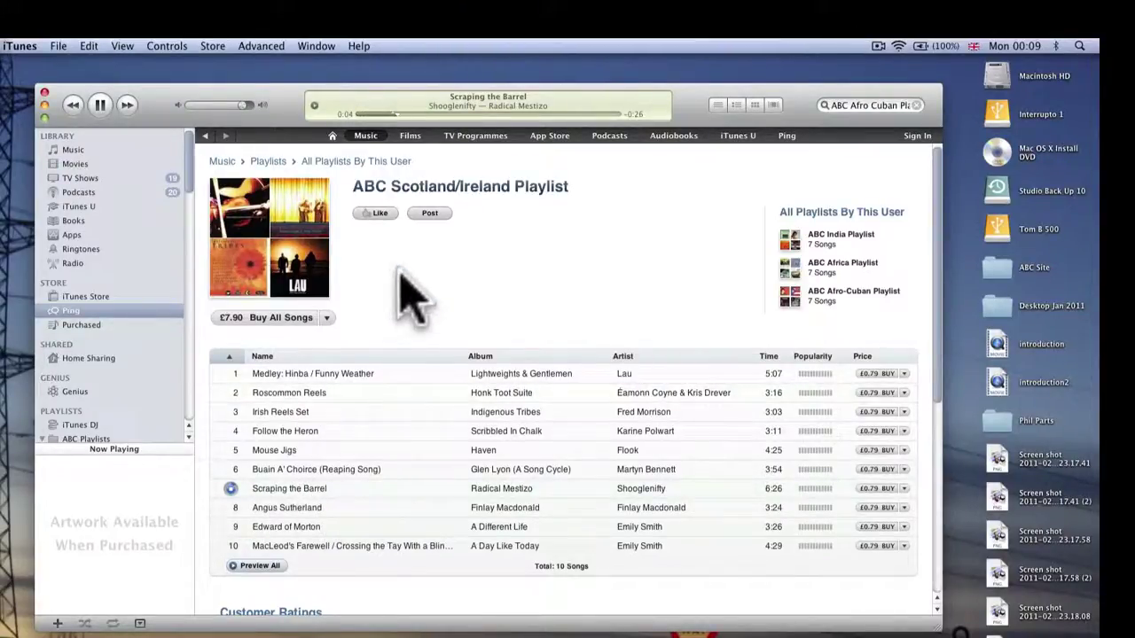
{"action": "left_click", "coordinate": [101, 105]}
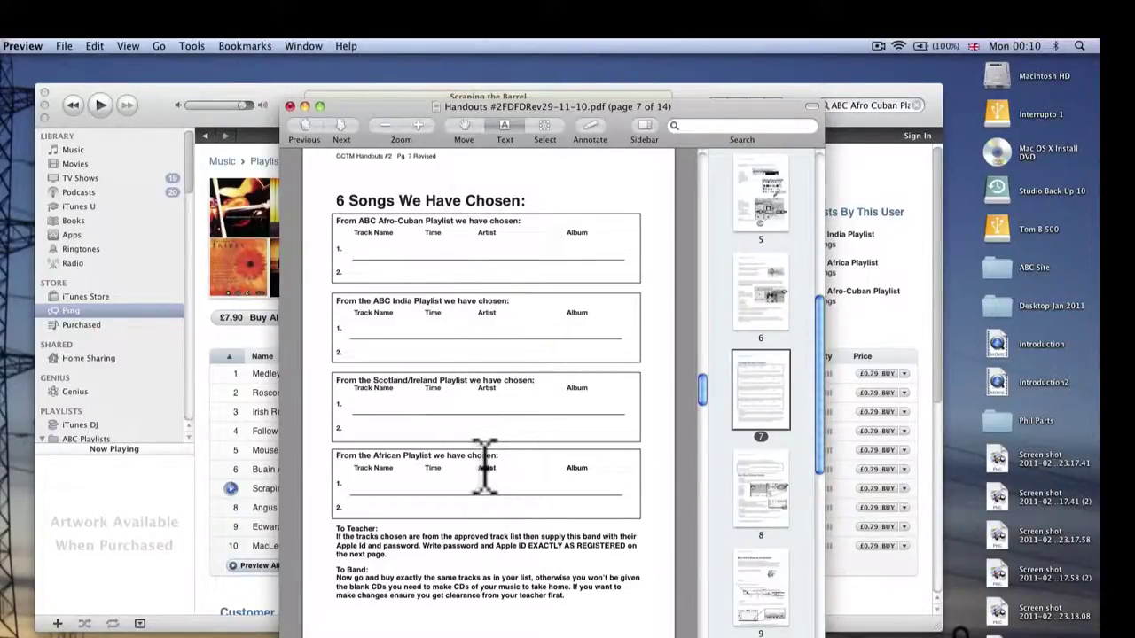
View page 8 of the handout, then move the Preview window aside to reveal the playlist
{"action": "left_click", "coordinate": [759, 468]}
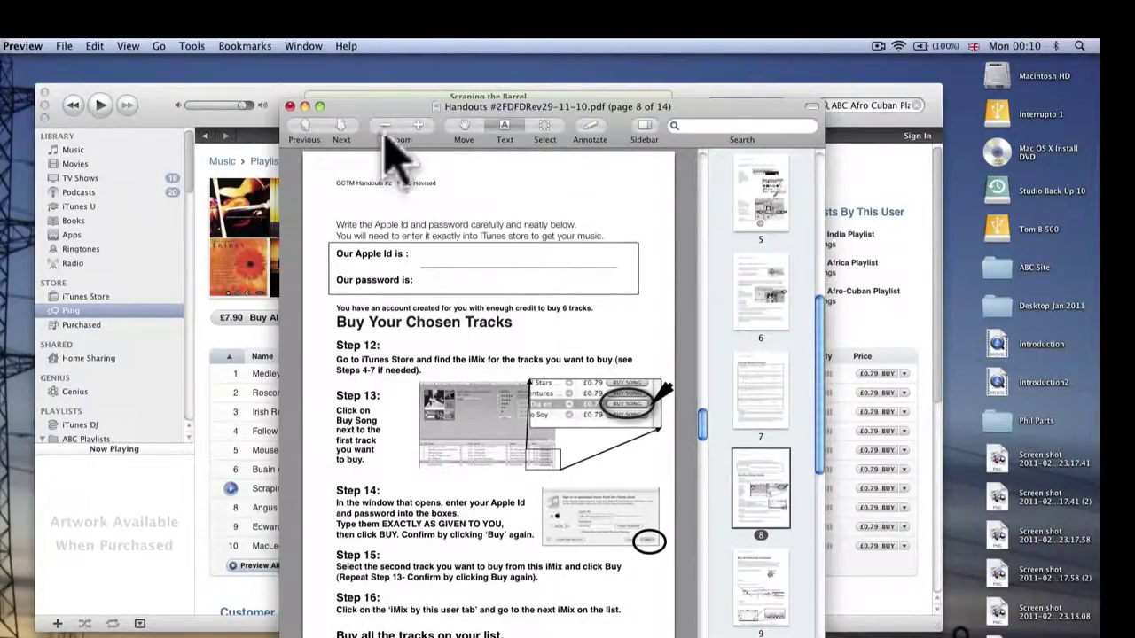
{"action": "mouse_move", "coordinate": [391, 111]}
{"action": "left_mouse_down"}
{"action": "mouse_move", "coordinate": [1095, 237]}
{"action": "mouse_move", "coordinate": [1095, 634]}
{"action": "left_mouse_up"}
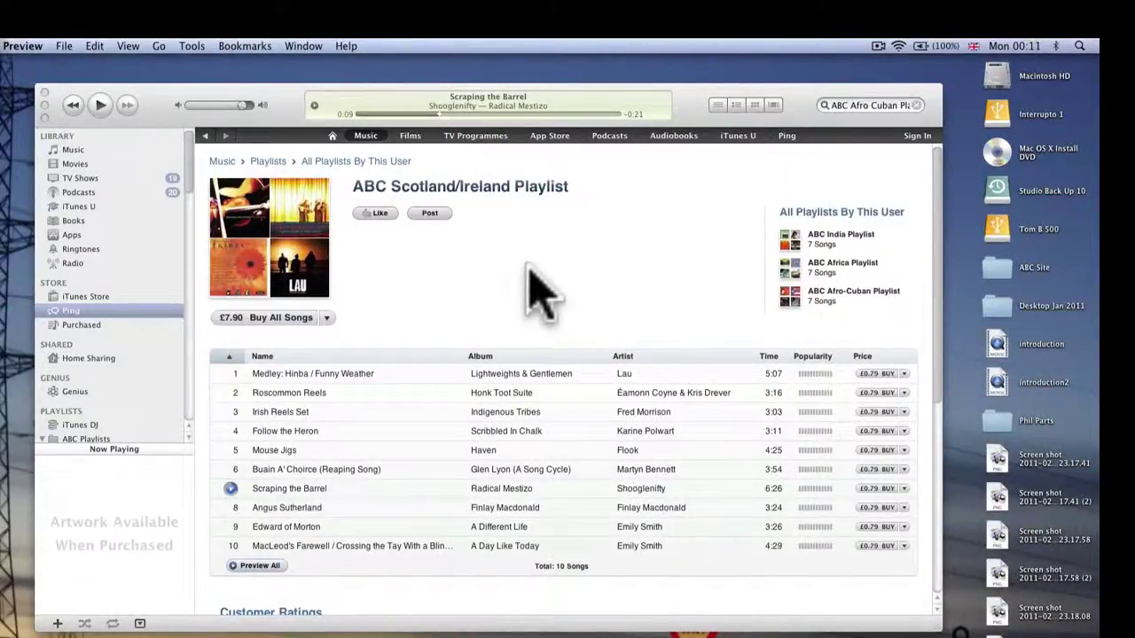
Preview 'Medley: Hinba / Funny Weather' and start buying it for £0.79
{"action": "double_click", "coordinate": [294, 377]}
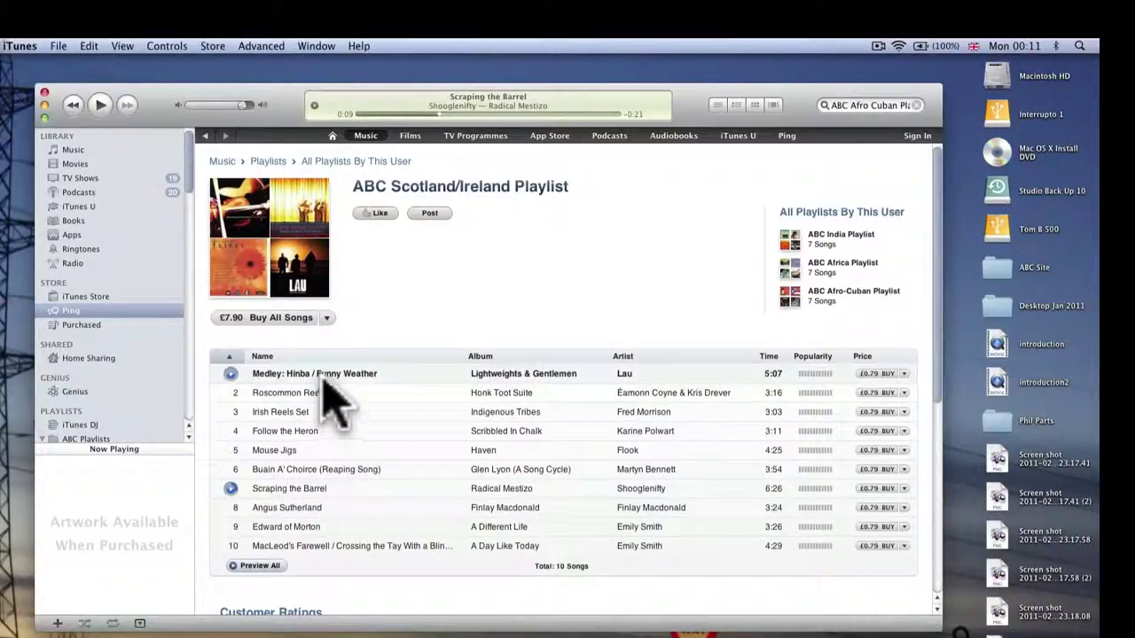
{"action": "left_click", "coordinate": [321, 379]}
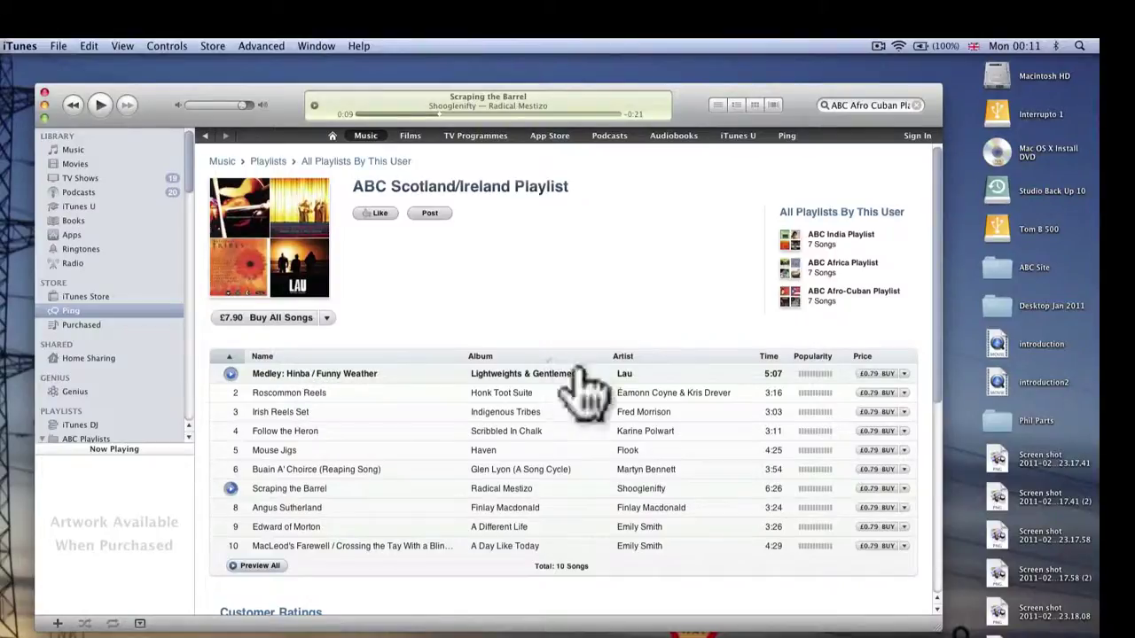
{"action": "left_click", "coordinate": [889, 373]}
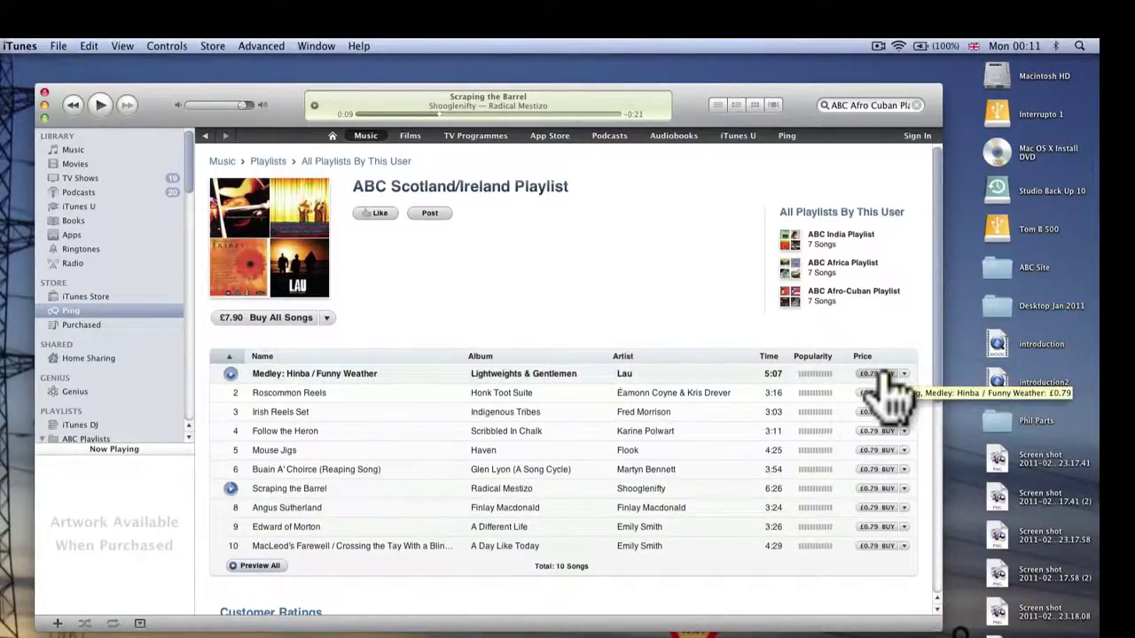
{"action": "left_click", "coordinate": [883, 374]}
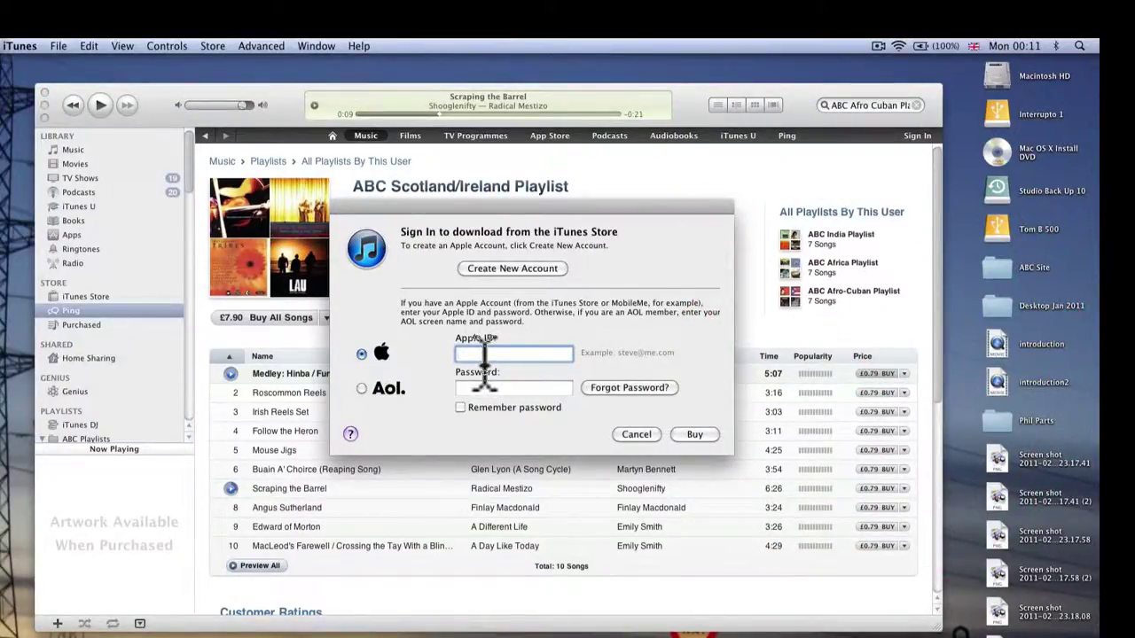
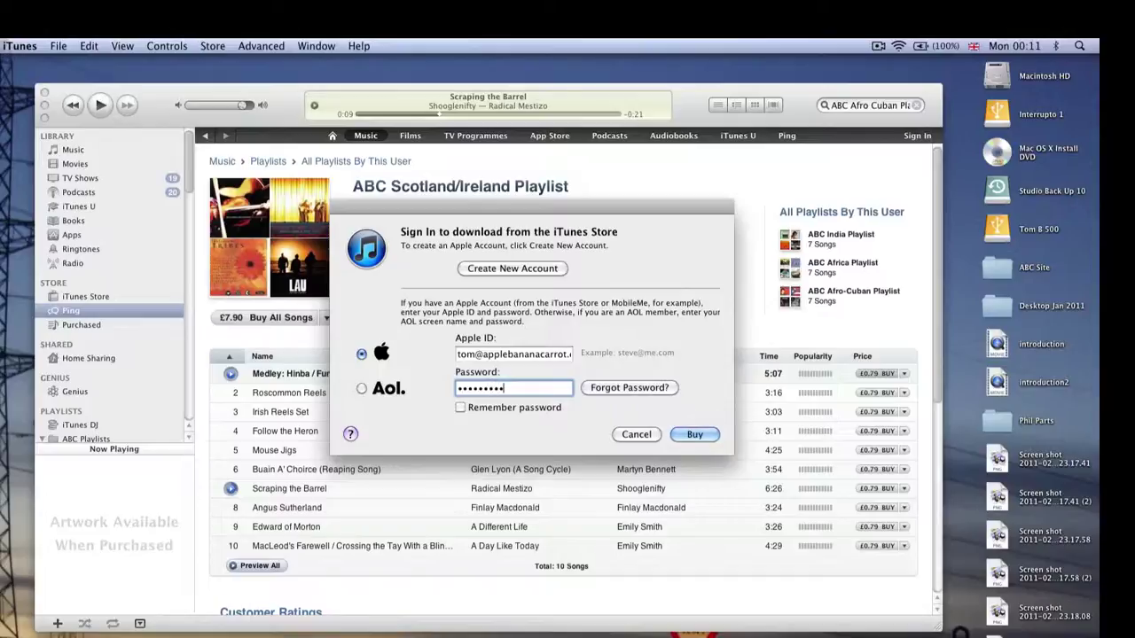
Sign in with the Apple ID and password and confirm the £0.79 Medley purchase
{"action": "left_click", "coordinate": [696, 435]}
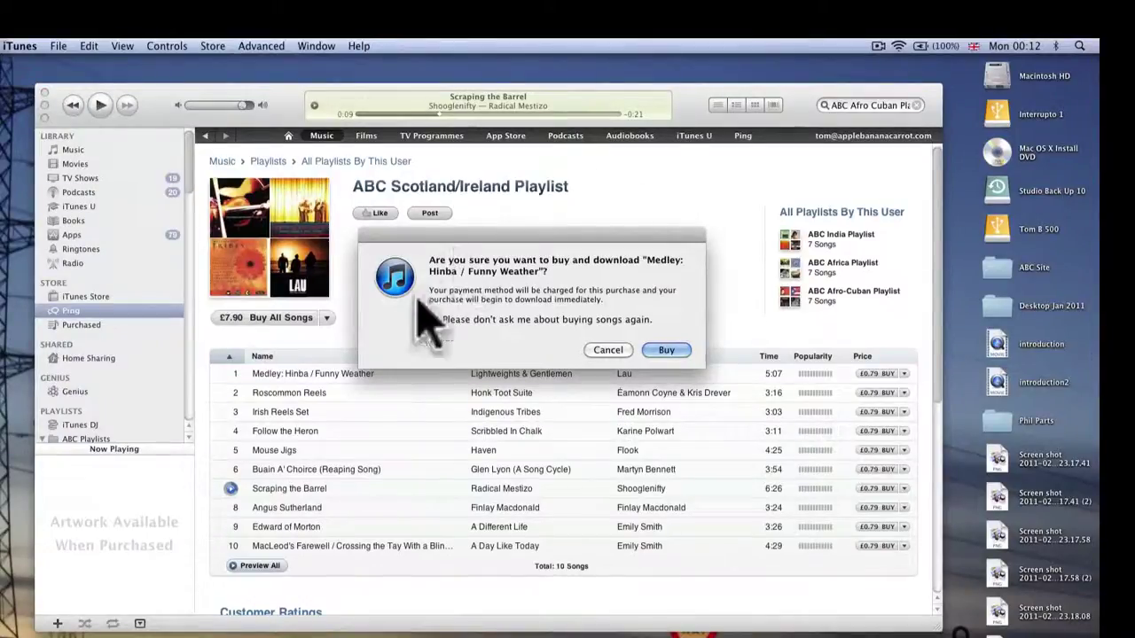
{"action": "left_click", "coordinate": [671, 349]}
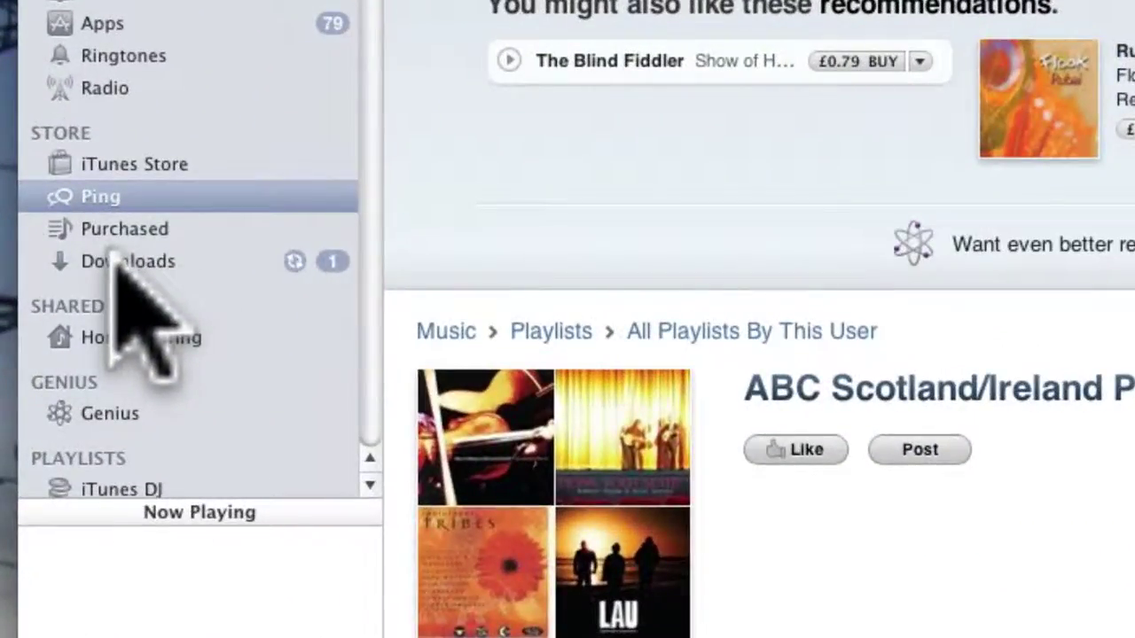
Check the Medley's progress in Downloads, then view the Purchased list of 6 songs
{"action": "left_click", "coordinate": [115, 259]}
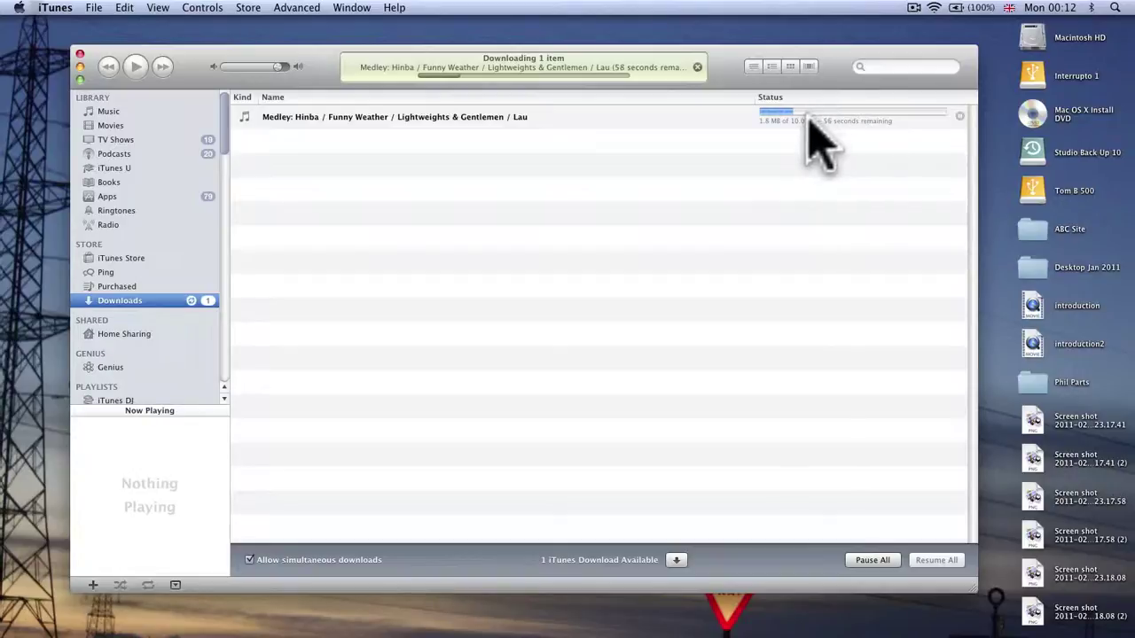
{"action": "left_click", "coordinate": [118, 285]}
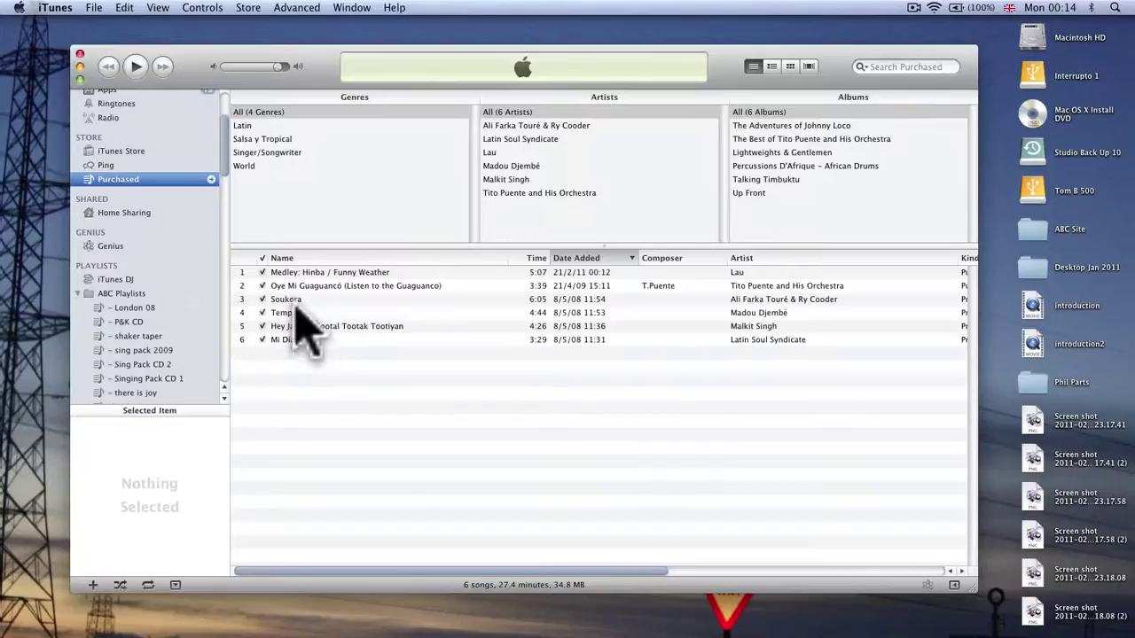
Manually order the purchased songs: Tempo, Mi Dia Bonito, Hey Jamalo, Oye Mi Guaguancó, Medley, Soukora
{"action": "left_click_drag", "start_coordinate": [295, 300], "coordinate": [292, 282]}
{"action": "left_click", "coordinate": [284, 273]}
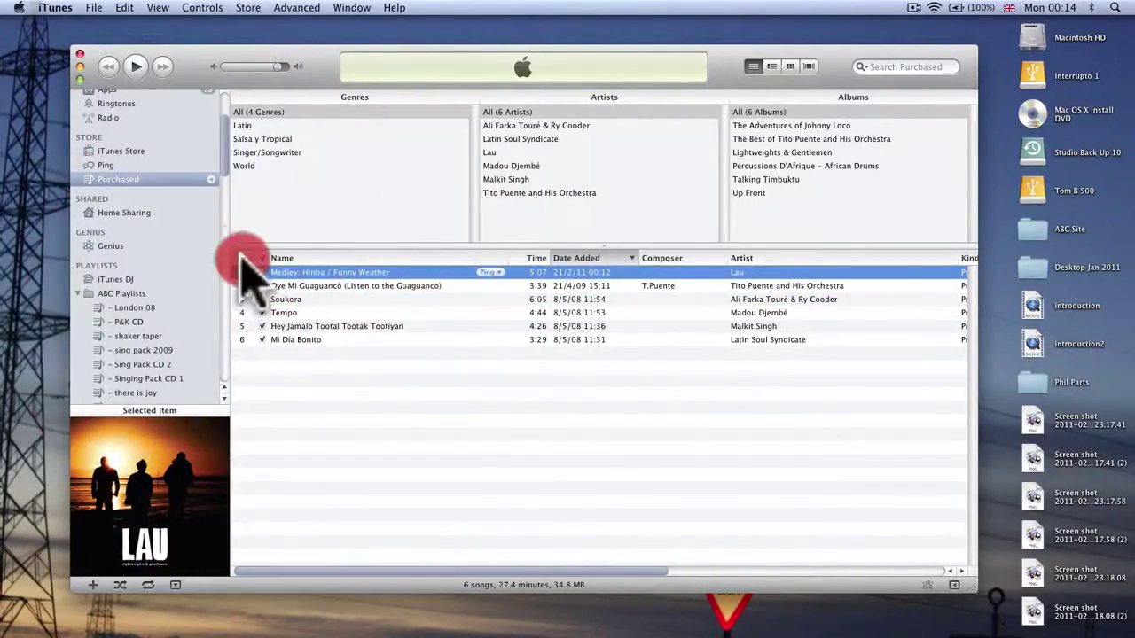
{"action": "left_click", "coordinate": [242, 258]}
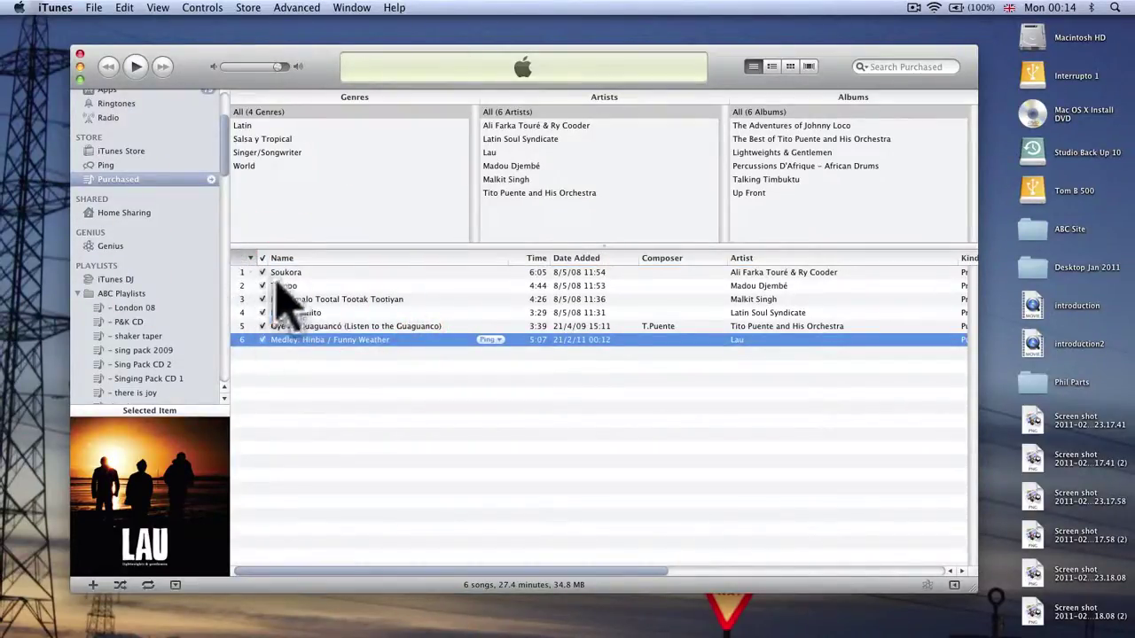
{"action": "mouse_move", "coordinate": [280, 275]}
{"action": "left_mouse_down"}
{"action": "mouse_move", "coordinate": [289, 299]}
{"action": "mouse_move", "coordinate": [302, 276]}
{"action": "mouse_move", "coordinate": [303, 346]}
{"action": "mouse_move", "coordinate": [304, 328]}
{"action": "left_mouse_up"}
{"action": "left_click", "coordinate": [300, 328]}
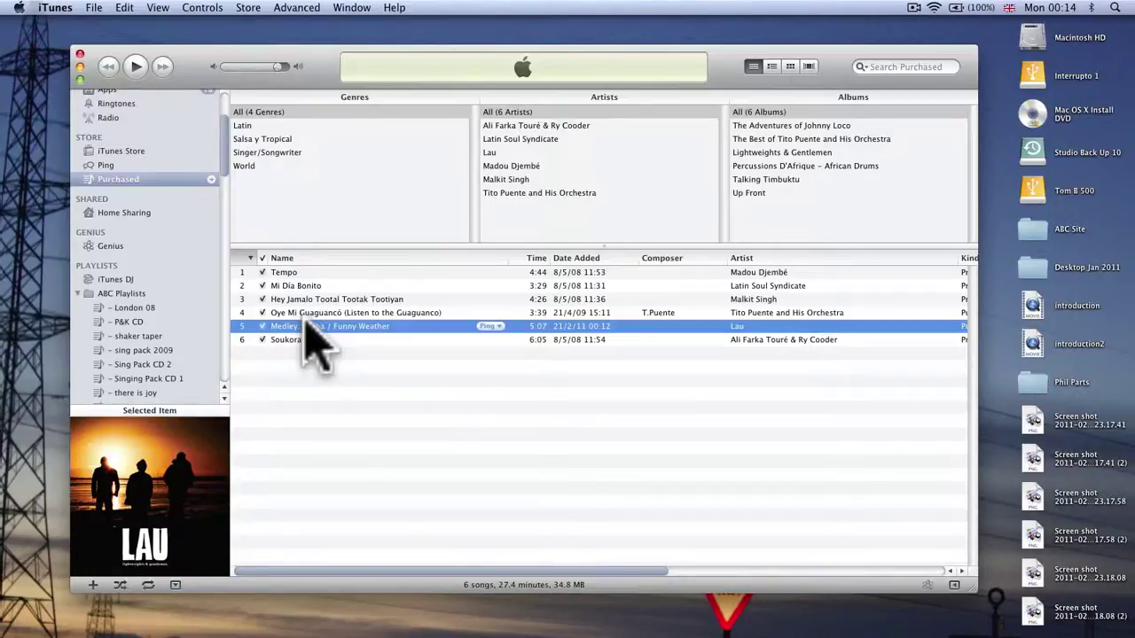
{"action": "left_click", "coordinate": [291, 273]}
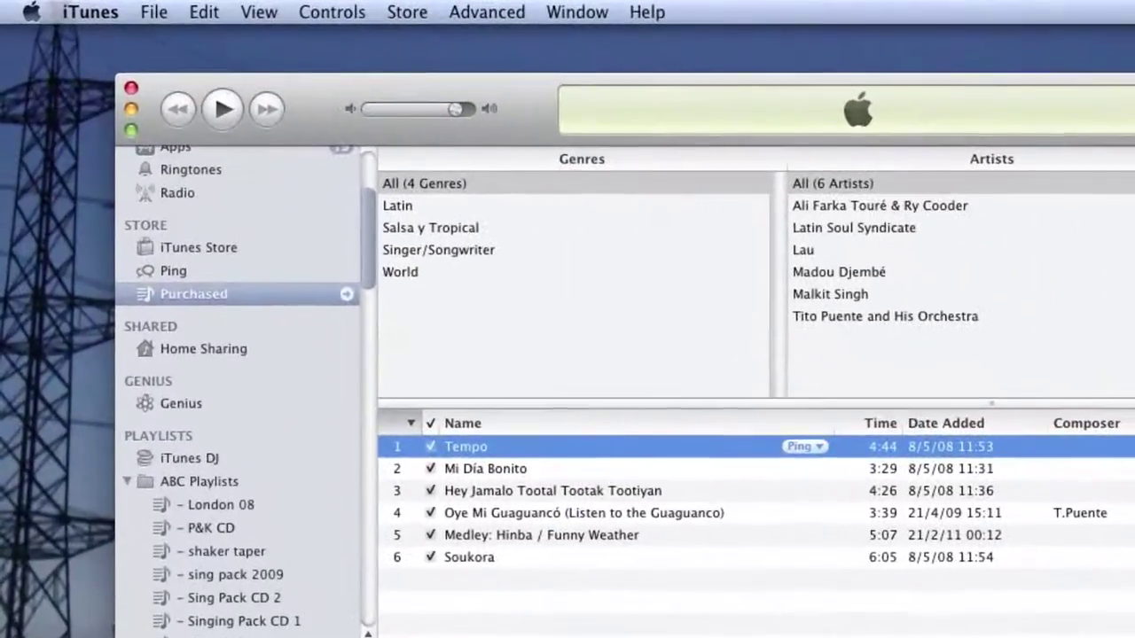
Burn the playlist to an Audio CD with a 2-second gap between songs
{"action": "left_click", "coordinate": [93, 7]}
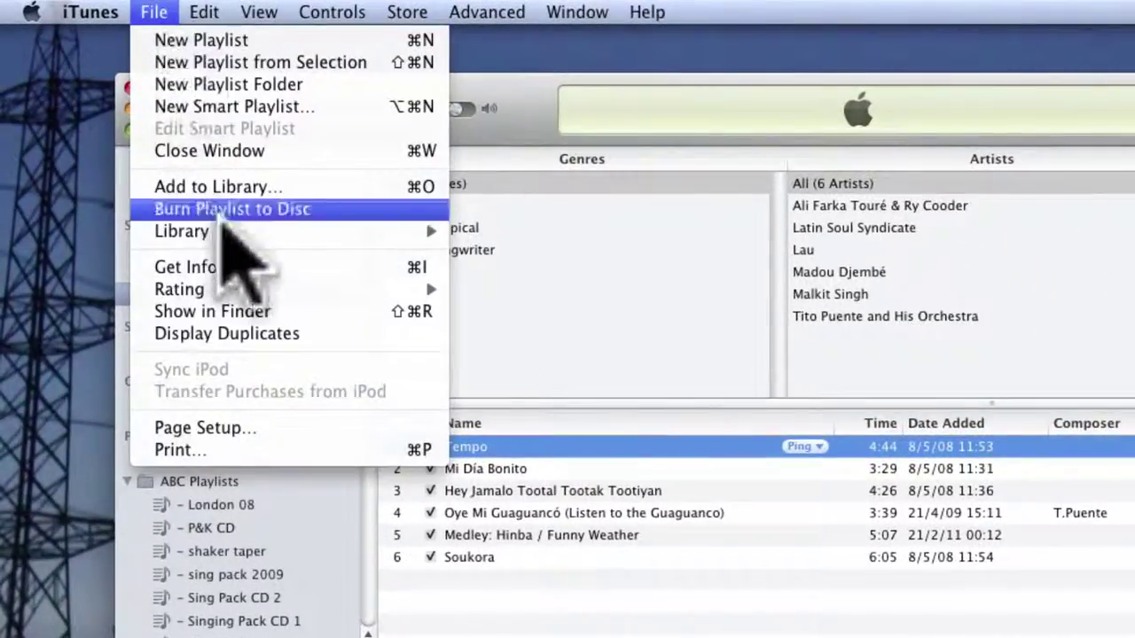
{"action": "left_click", "coordinate": [232, 210]}
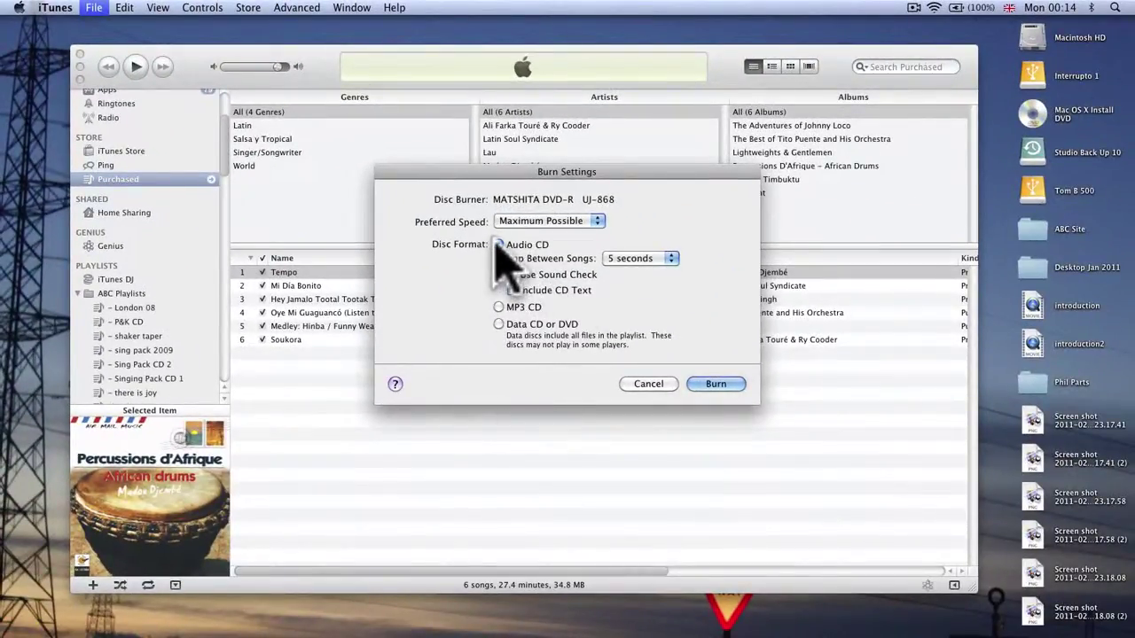
{"action": "left_click", "coordinate": [653, 258]}
{"action": "left_click", "coordinate": [644, 220]}
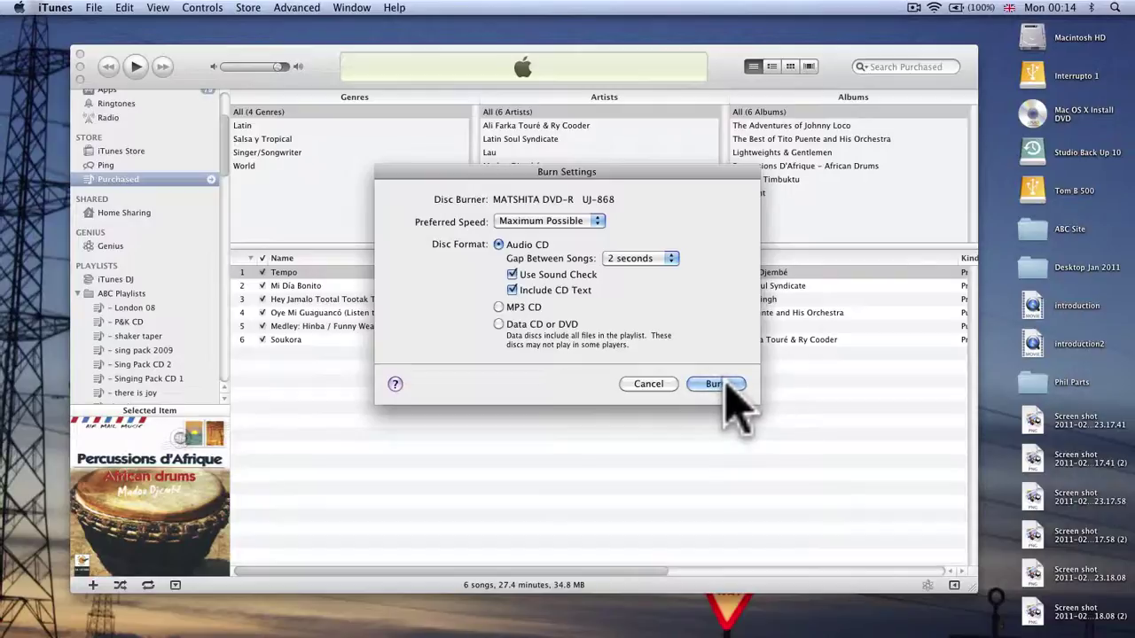
{"action": "mouse_move", "coordinate": [601, 172]}
{"action": "left_mouse_down"}
{"action": "mouse_move", "coordinate": [480, 174]}
{"action": "mouse_move", "coordinate": [413, 158]}
{"action": "left_mouse_up"}
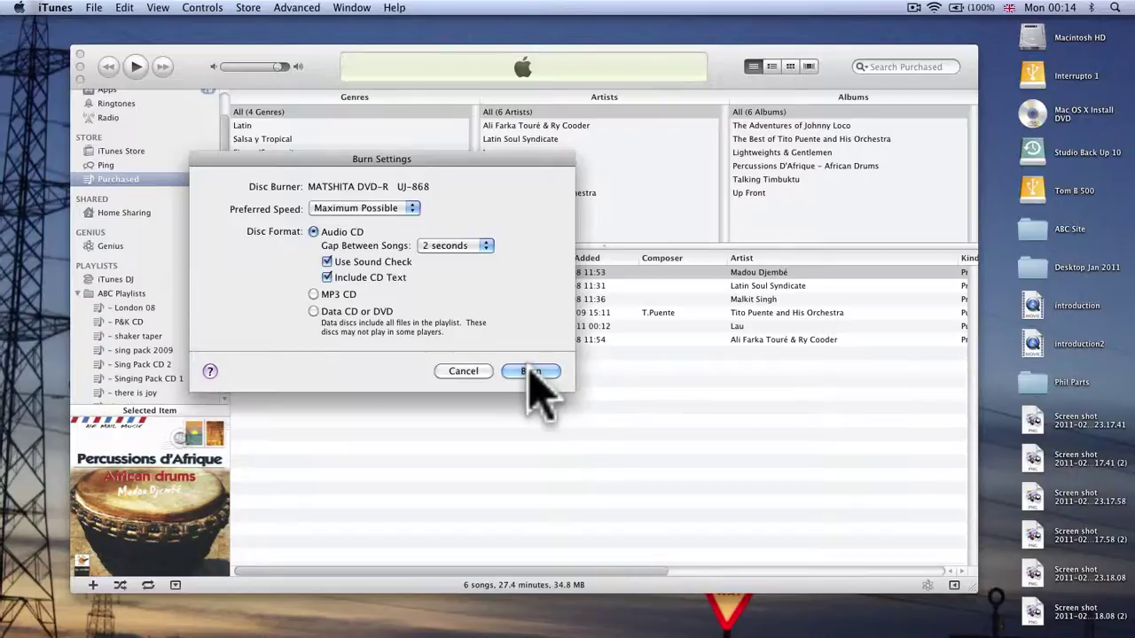
{"action": "left_click", "coordinate": [530, 371]}
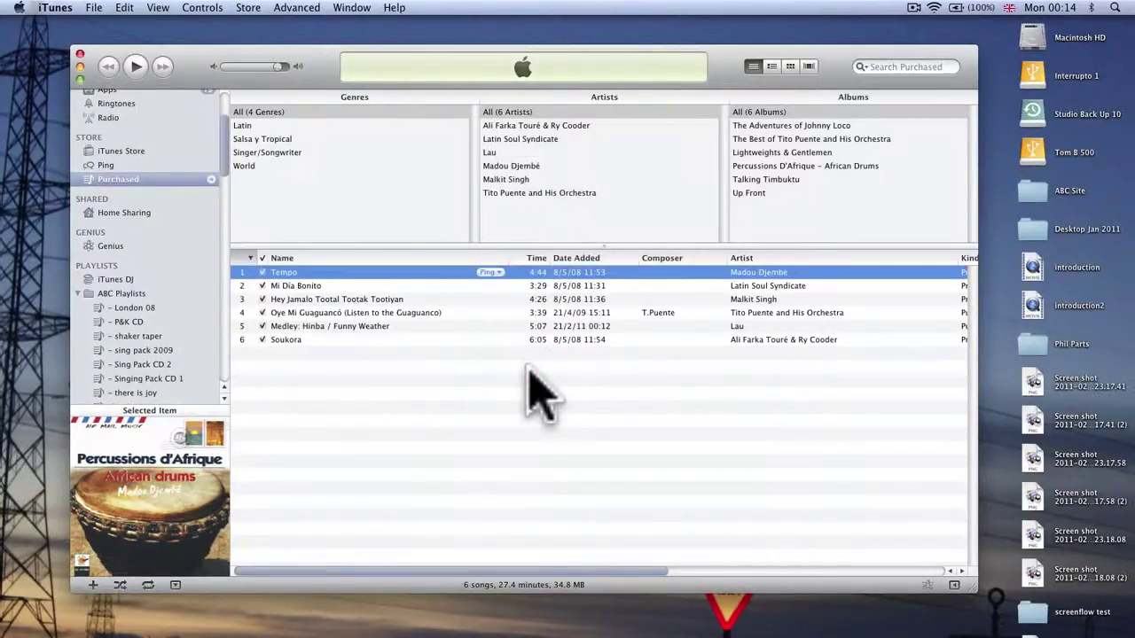